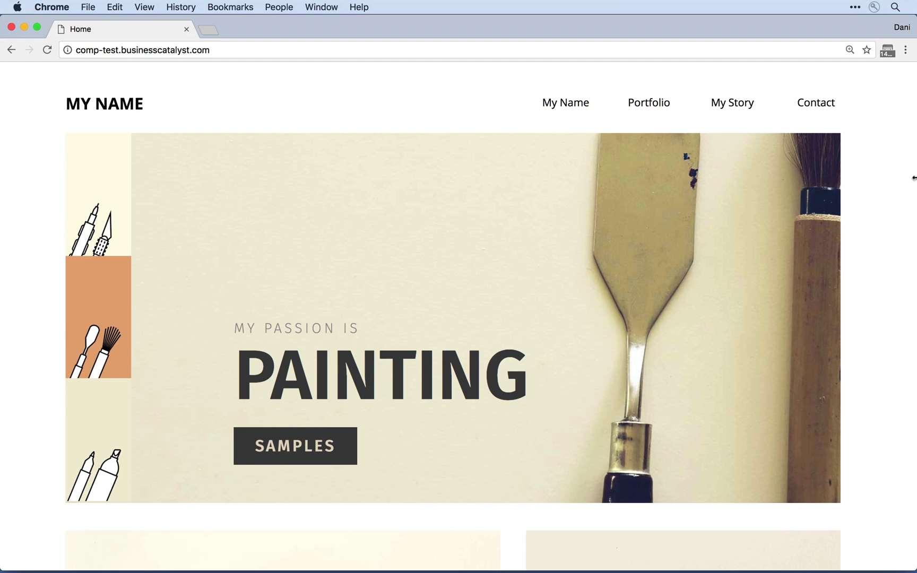
# Preview the site in Chrome at phone and desktop widths, showing the I AM MY NAME and PAINTING slides
pyautogui.moveTo(914, 178); pyautogui.dragTo(393, 227)
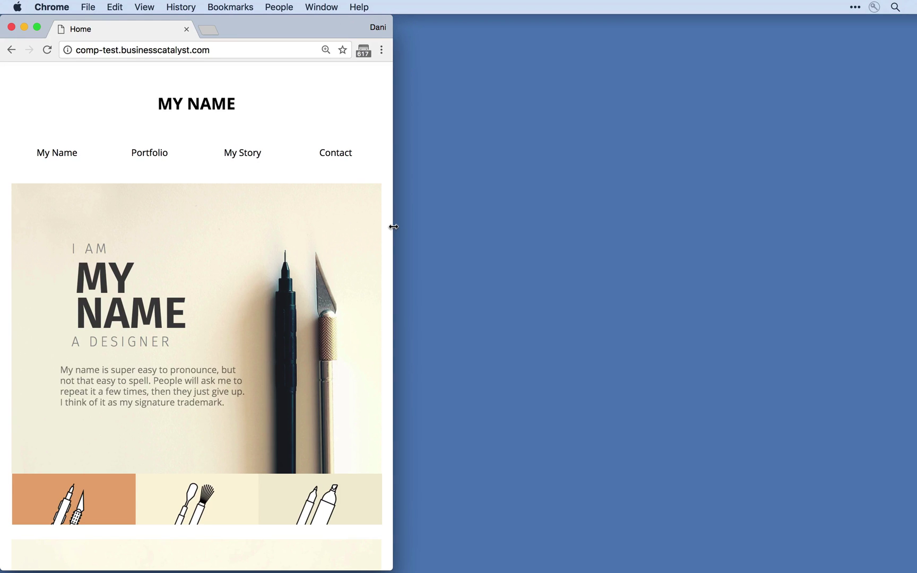
pyautogui.moveTo(394, 227)
pyautogui.mouseDown()
pyautogui.moveTo(540, 257)
pyautogui.moveTo(915, 281)
pyautogui.mouseUp()
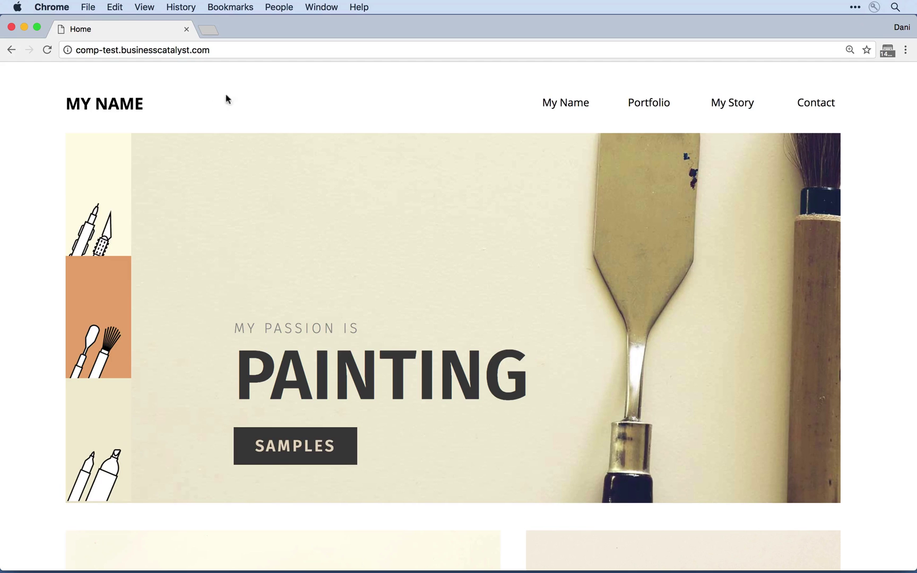
pyautogui.click(102, 158)
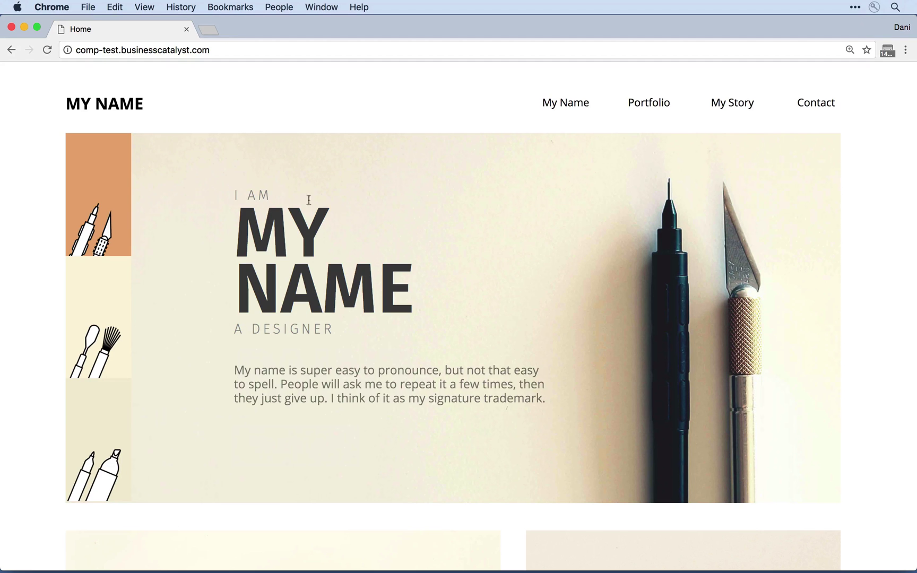
pyautogui.click(106, 298)
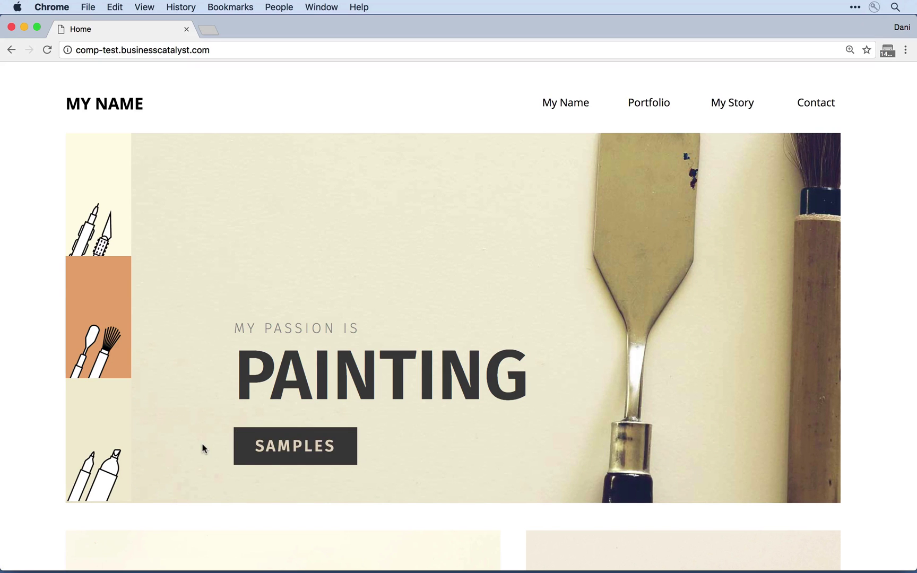
# Narrow Chrome to tablet width and show the PAINTING slide, then the MARKERS slide
pyautogui.moveTo(913, 264); pyautogui.dragTo(603, 269)
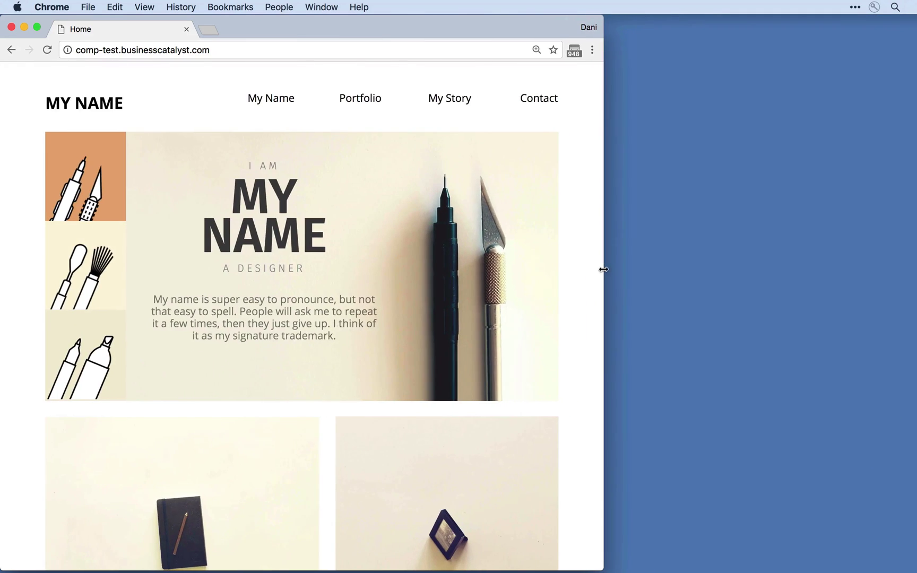
pyautogui.click(100, 288)
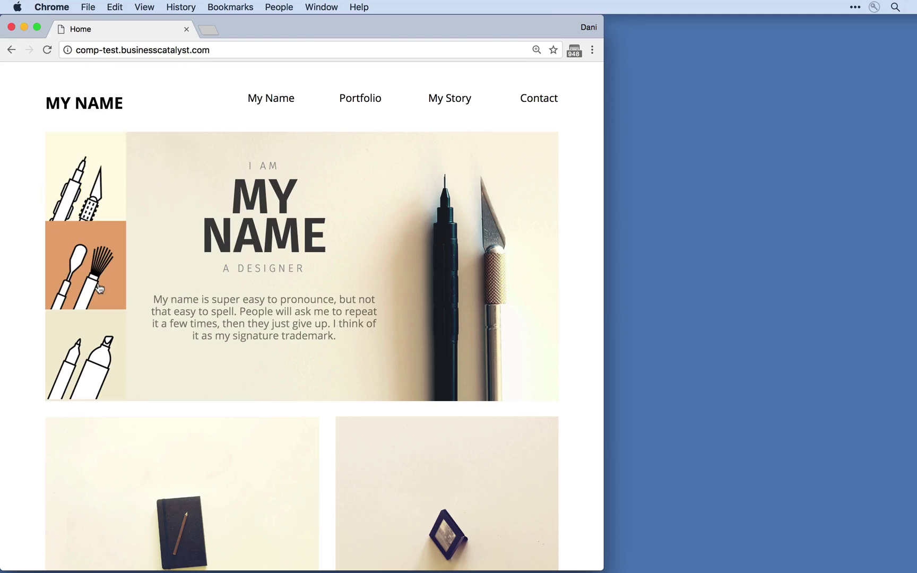
pyautogui.click(94, 339)
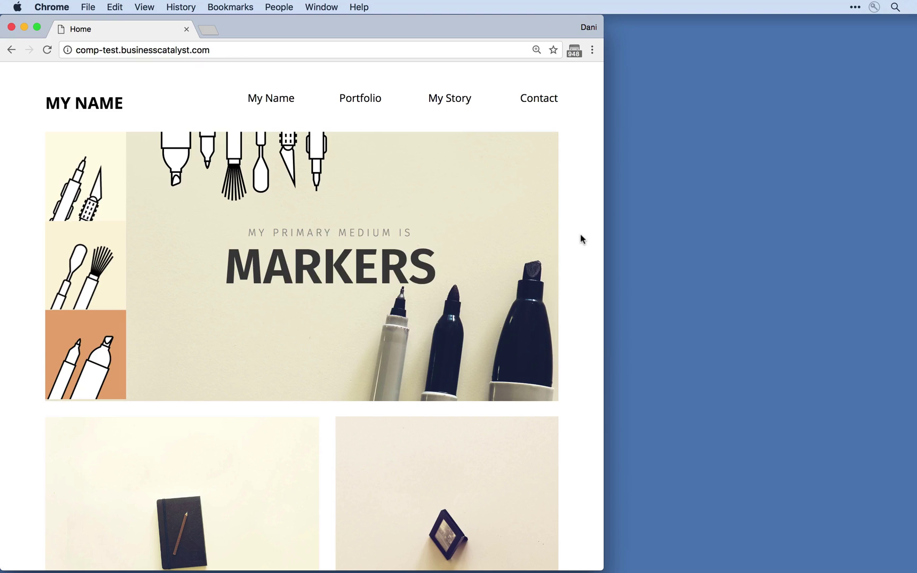
# In Muse, select the A-Master navigation menu and view its layout at the 960 and 700 breakpoints
pyautogui.press('super+Tab')
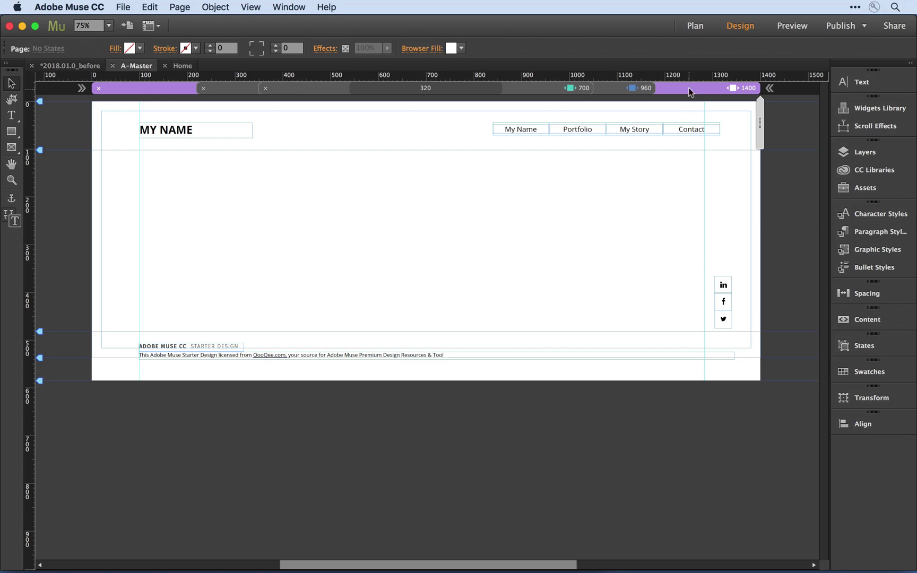
pyautogui.click(697, 131)
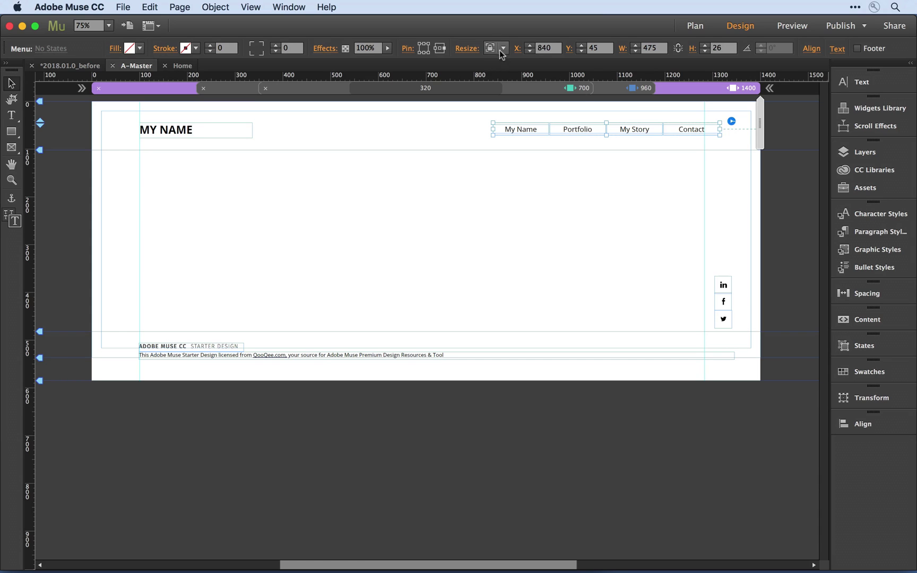
pyautogui.click(611, 92)
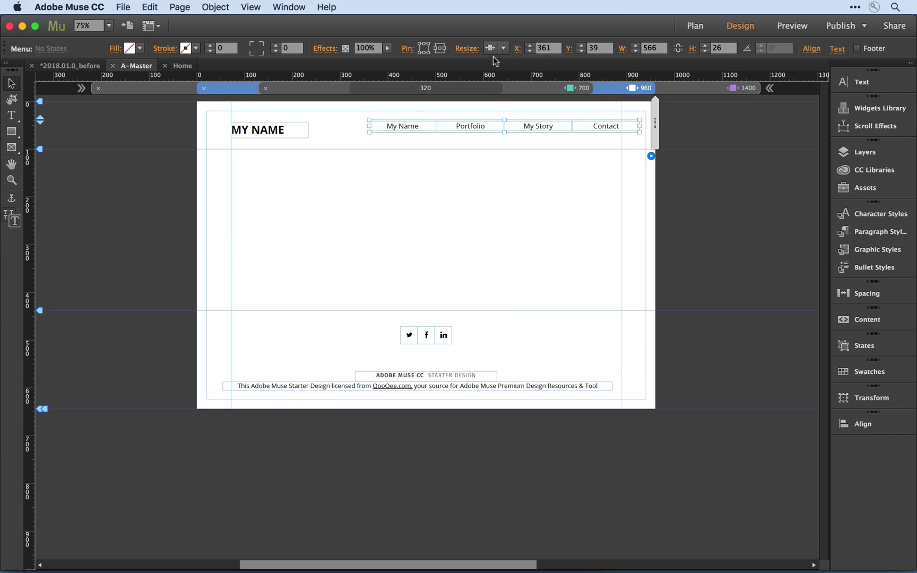
pyautogui.click(526, 89)
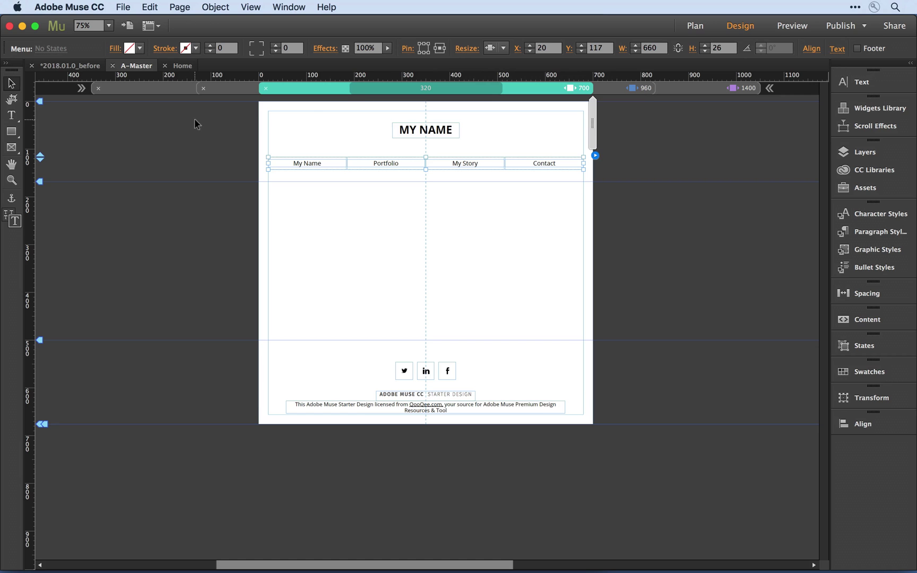
# Open the Home page and drag the width handle to preview it narrower
pyautogui.click(183, 66)
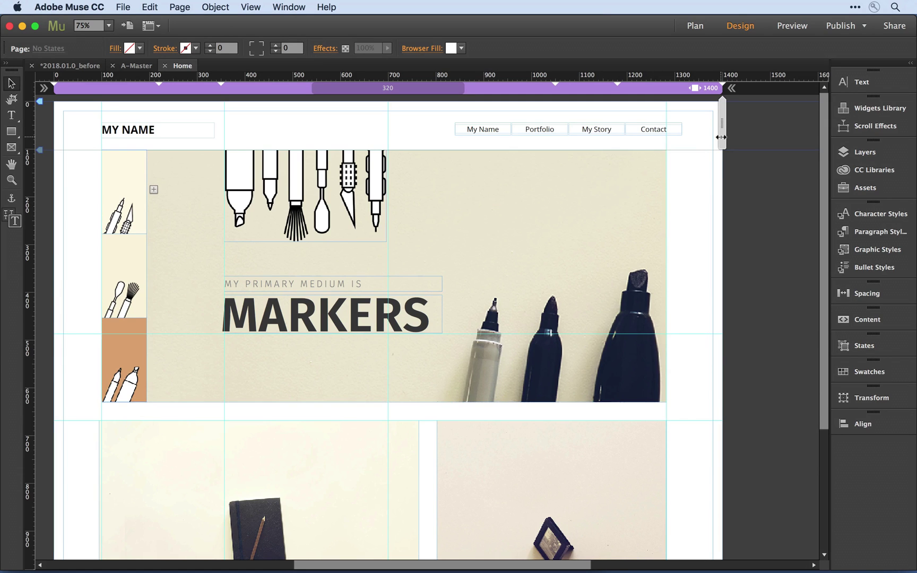
pyautogui.moveTo(720, 137); pyautogui.dragTo(521, 175)
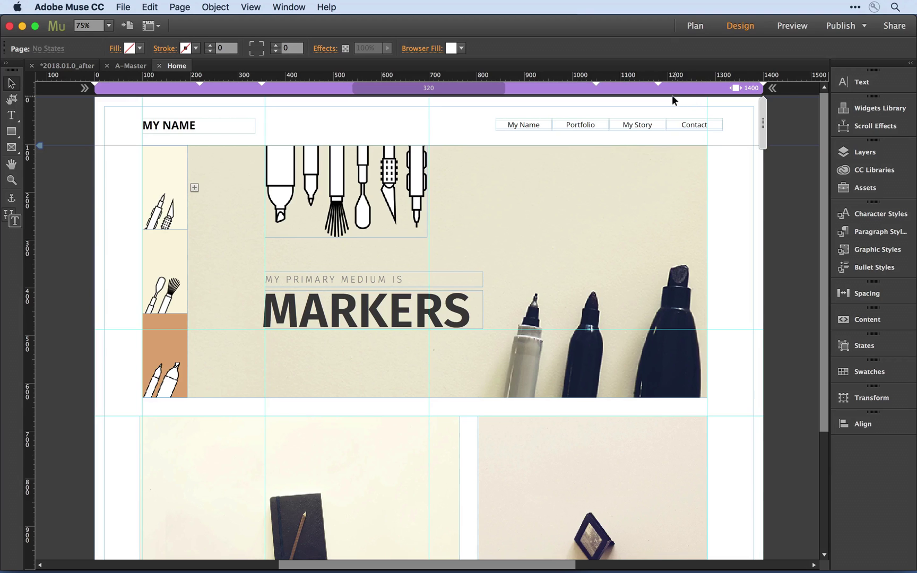
# Add a 960 px breakpoint and move the lower photo row down 109 px to Y 776
pyautogui.click(658, 88)
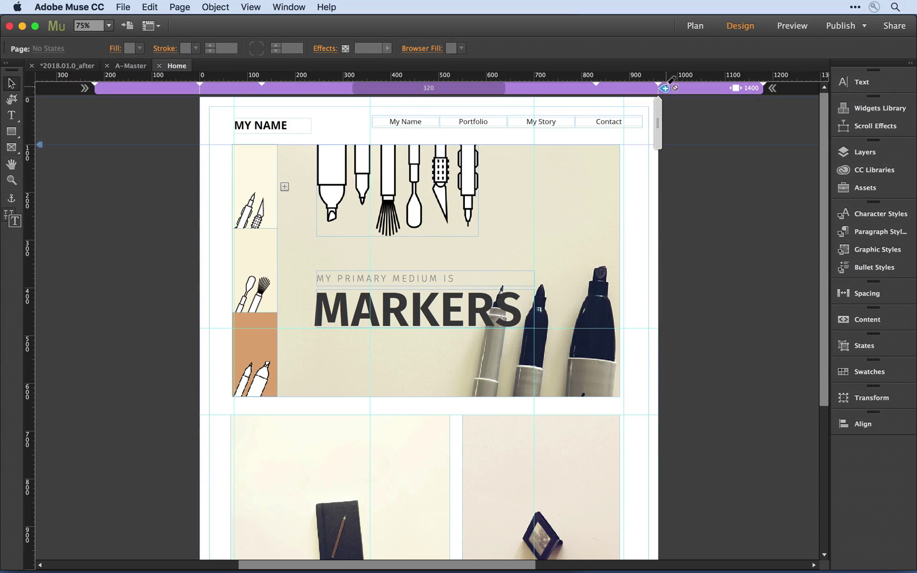
pyautogui.click(666, 88)
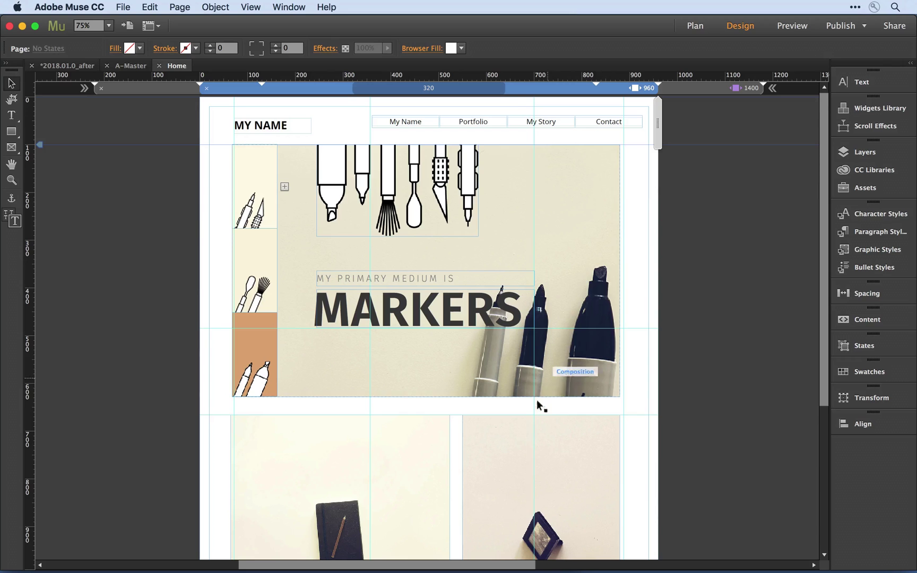
pyautogui.click(511, 433)
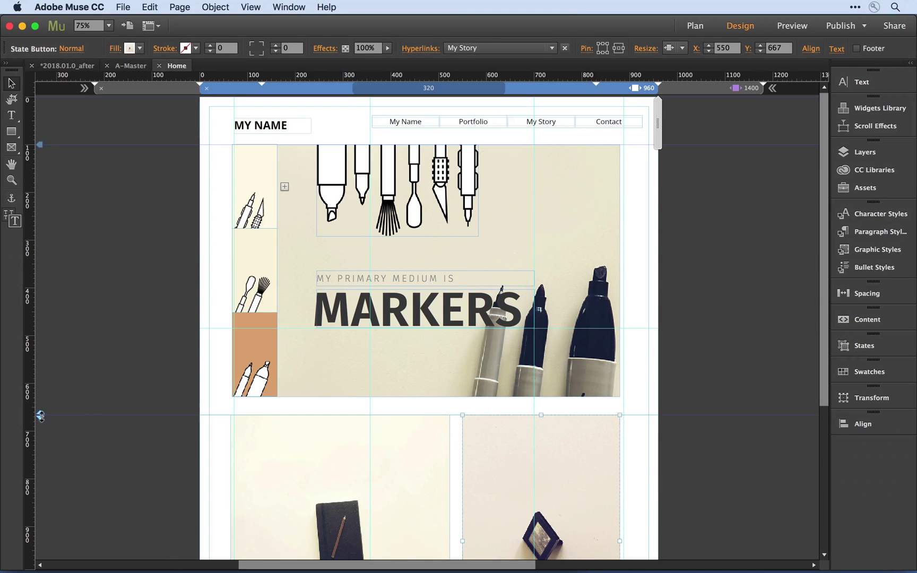
pyautogui.moveTo(40, 415); pyautogui.dragTo(42, 506)
pyautogui.click(242, 459)
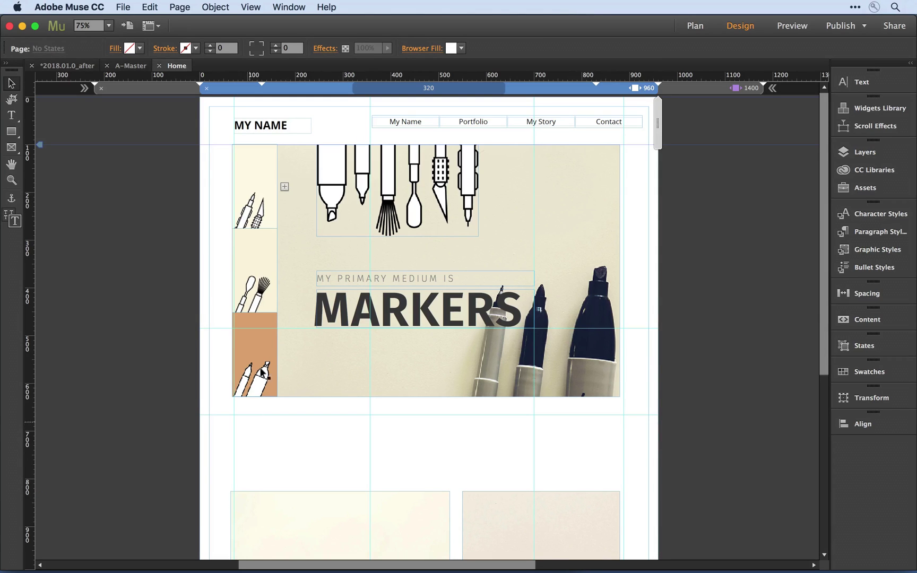
# Drag the pens, brushes and markers triggers side by side below the hero at Y 628
pyautogui.click(250, 189)
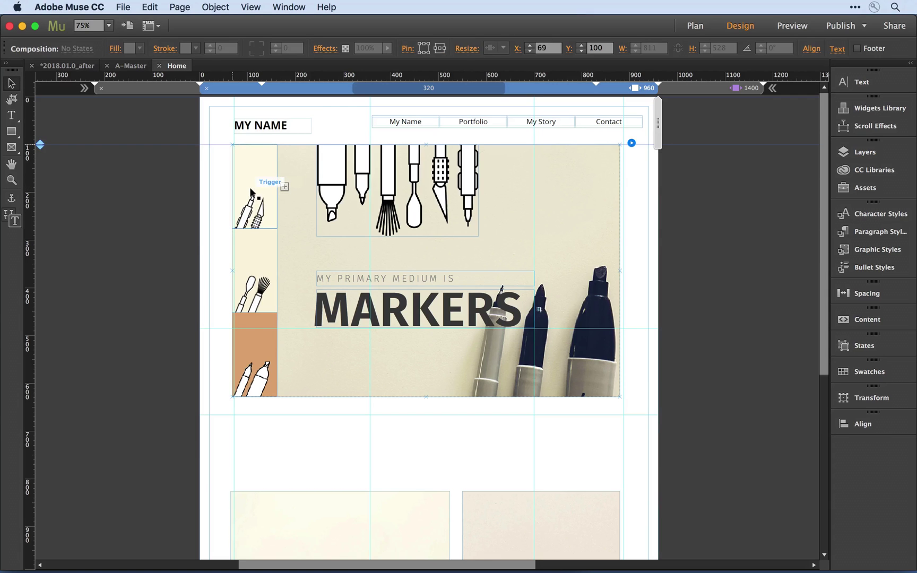
pyautogui.click(252, 192)
pyautogui.moveTo(251, 192)
pyautogui.mouseDown()
pyautogui.moveTo(259, 369)
pyautogui.moveTo(245, 449)
pyautogui.mouseUp()
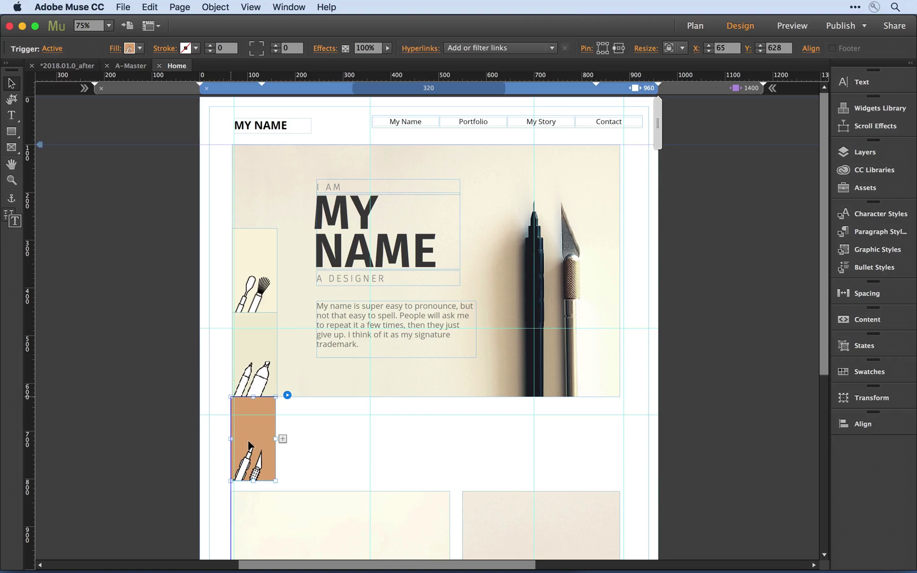
pyautogui.click(259, 291)
pyautogui.moveTo(260, 292); pyautogui.dragTo(304, 461)
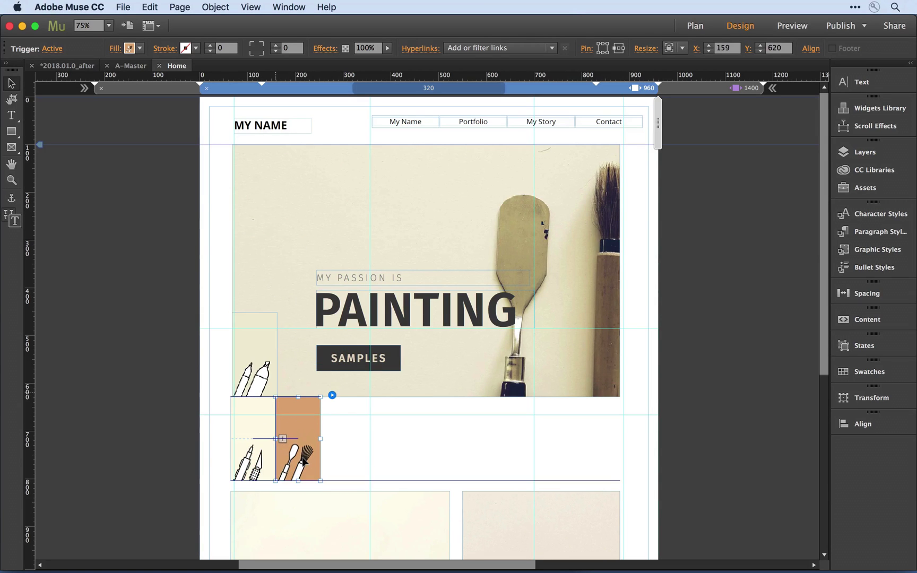
pyautogui.click(255, 330)
pyautogui.moveTo(256, 329); pyautogui.dragTo(343, 413)
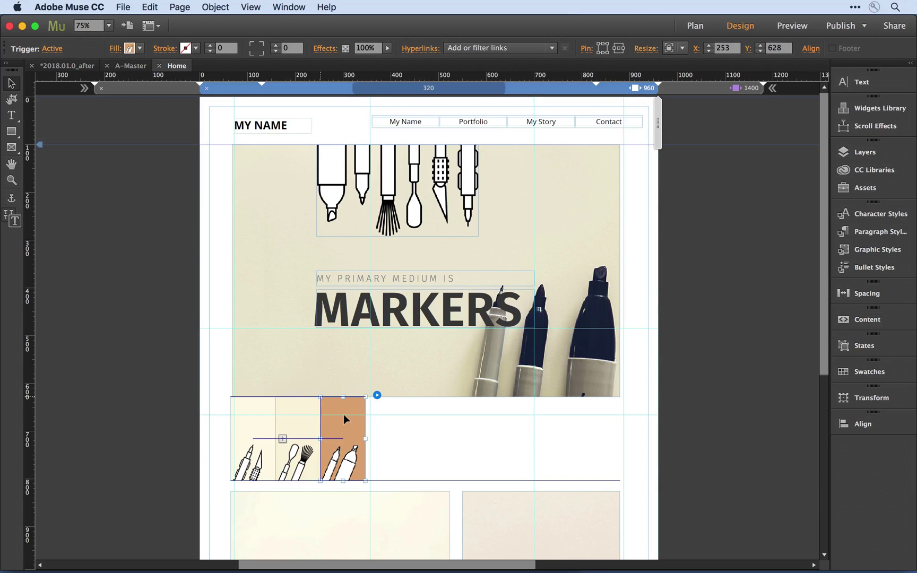
pyautogui.click(343, 414)
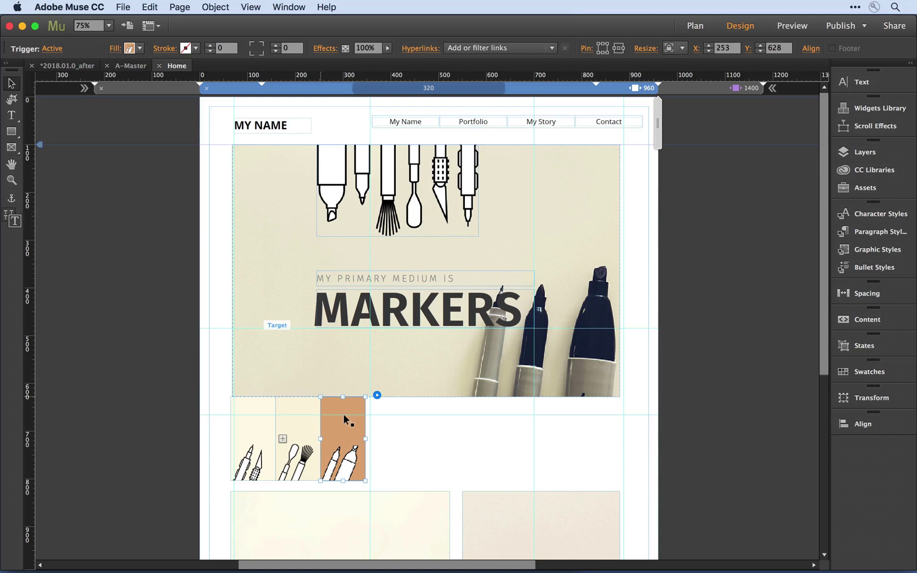
pyautogui.click(413, 366)
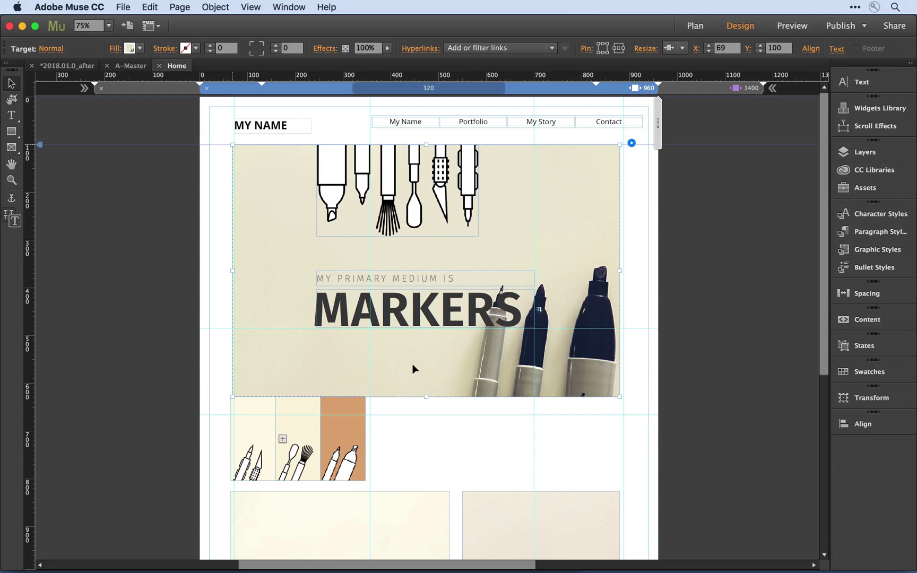
# Select all three trigger thumbnails and set their width to 811/3 (270 px)
pyautogui.click(854, 397)
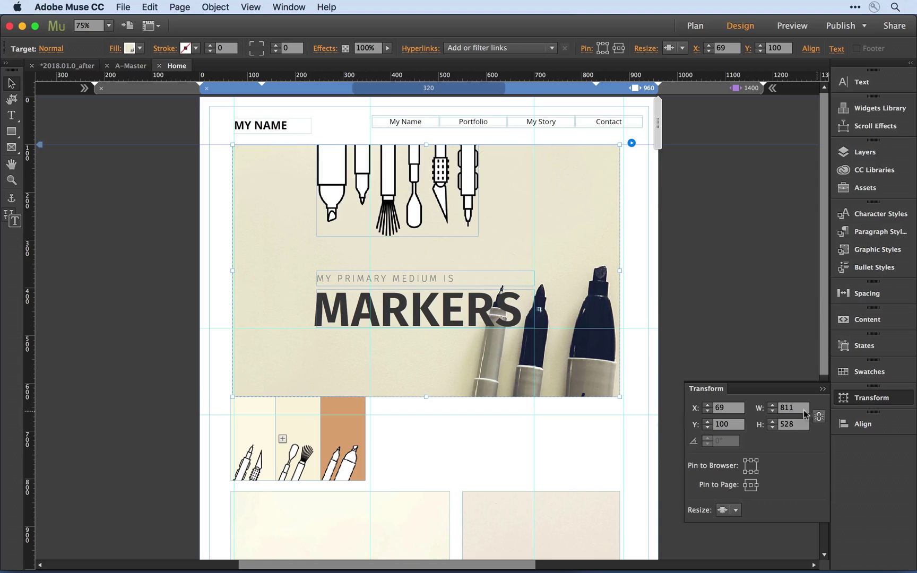
pyautogui.click(258, 402)
pyautogui.rightClick(258, 401)
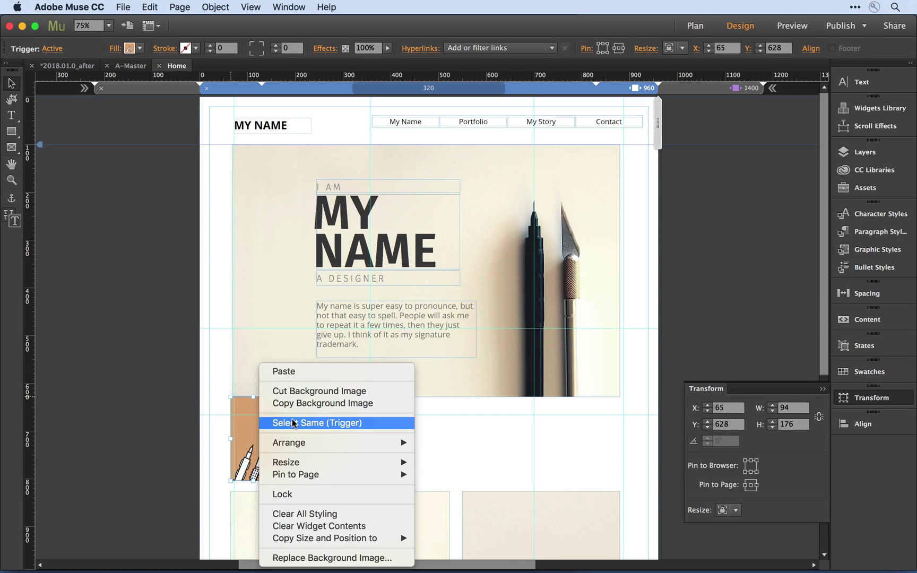
pyautogui.click(503, 419)
pyautogui.click(790, 407)
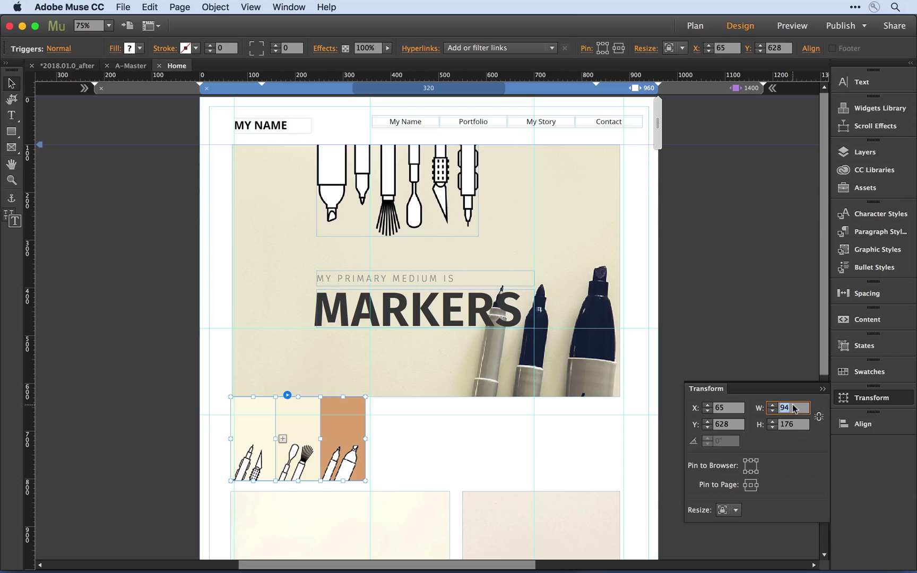
pyautogui.write('8')
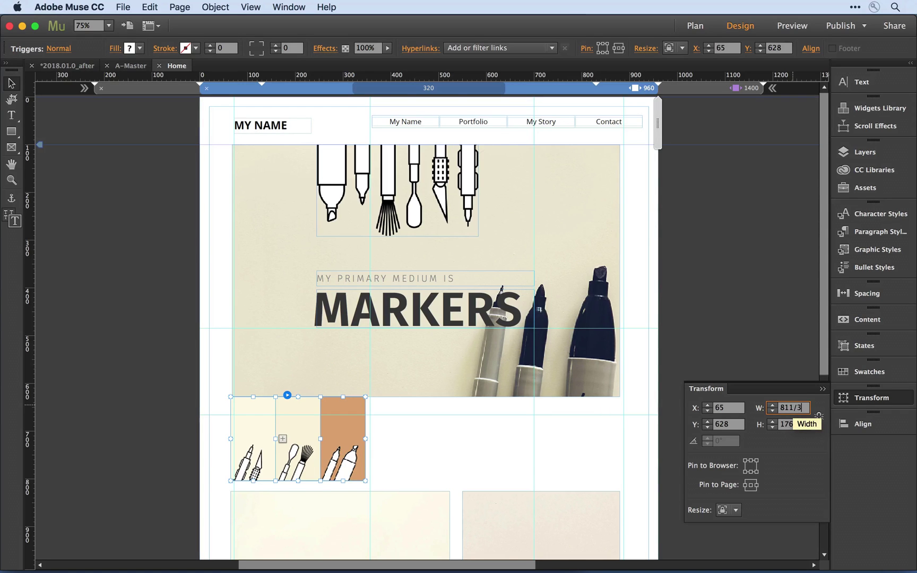
pyautogui.write('11/3')
pyautogui.press('Return')
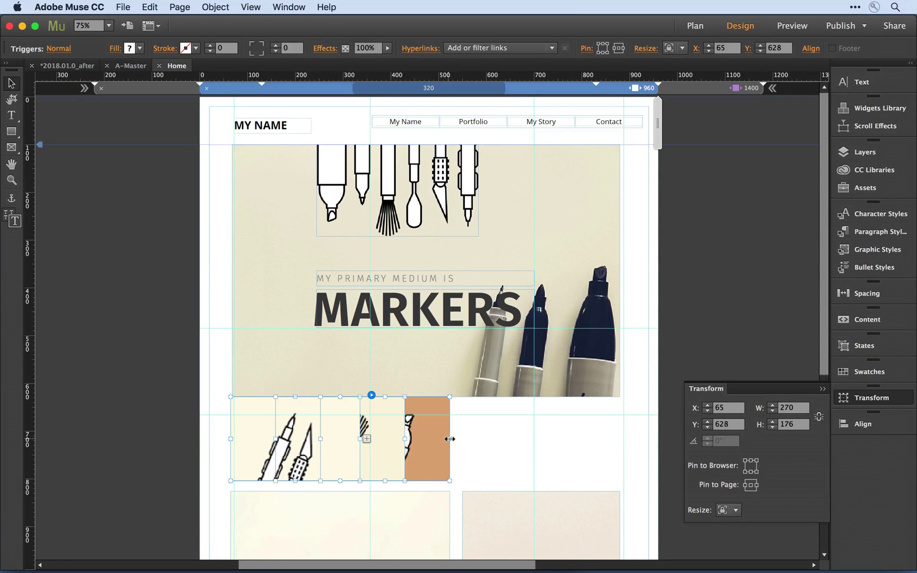
# Stretch the trigger row to the hero's right edge and shorten it to 97 px tall
pyautogui.moveTo(448, 437); pyautogui.dragTo(613, 449)
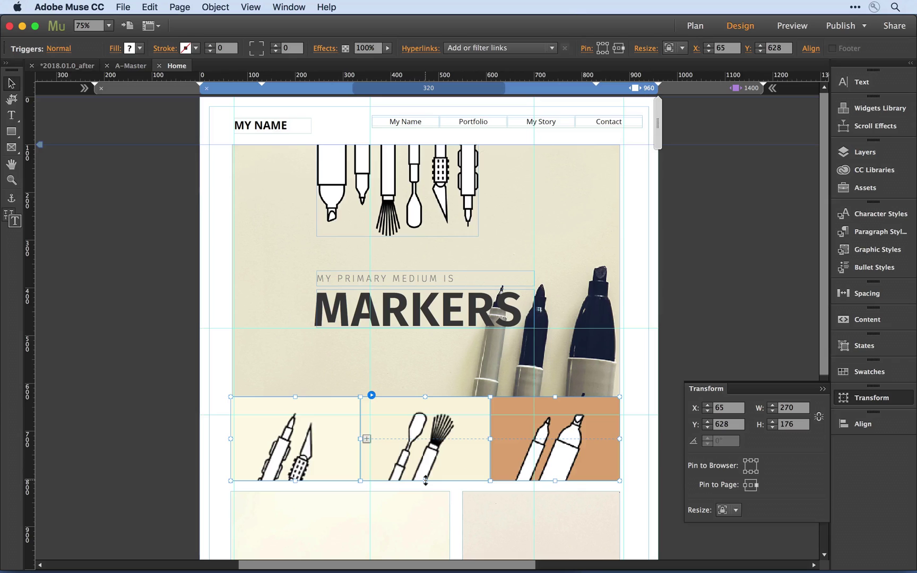
pyautogui.moveTo(425, 480); pyautogui.dragTo(431, 447)
pyautogui.click(484, 508)
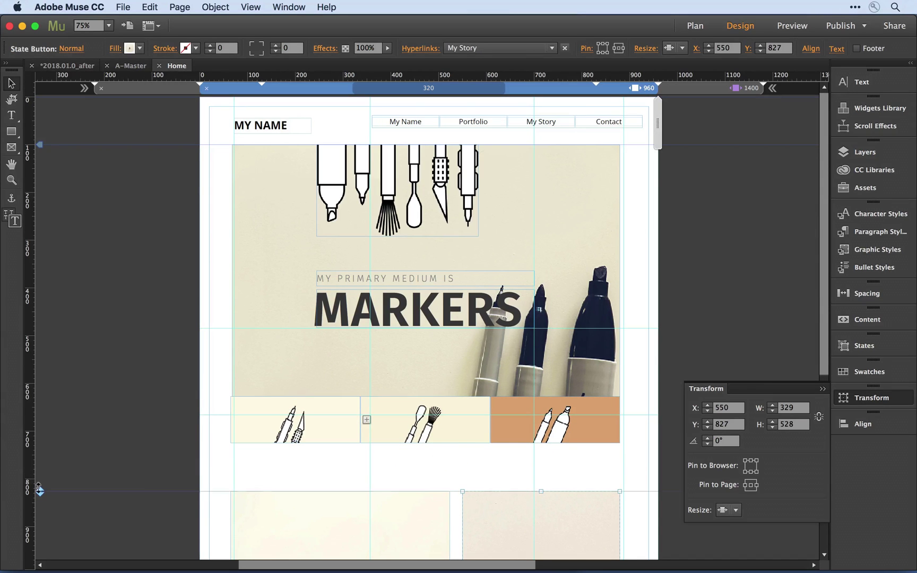
# Lift the lower content under the trigger strip and set all three triggers to Responsive Width
pyautogui.moveTo(37, 485); pyautogui.dragTo(44, 455)
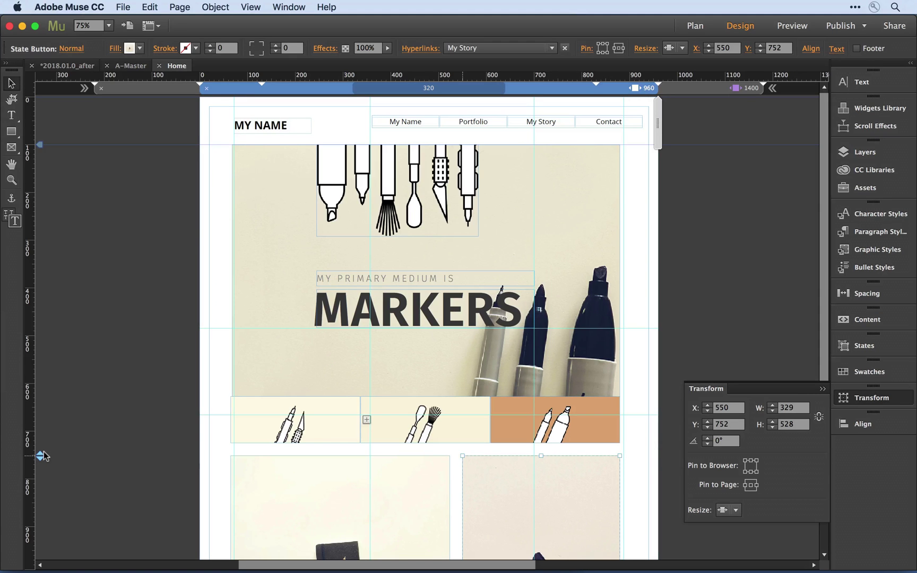
pyautogui.click(254, 408)
pyautogui.click(254, 408)
pyautogui.rightClick(254, 408)
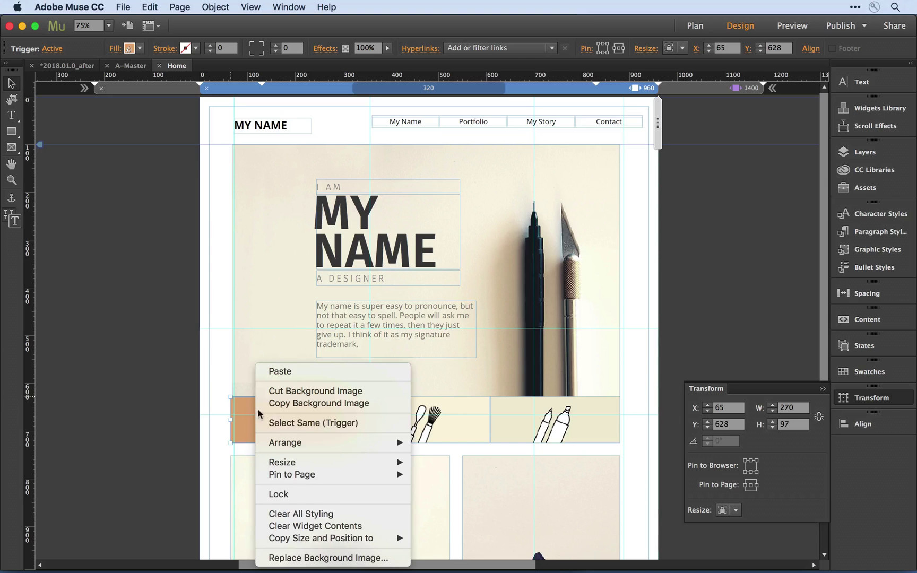
pyautogui.click(276, 423)
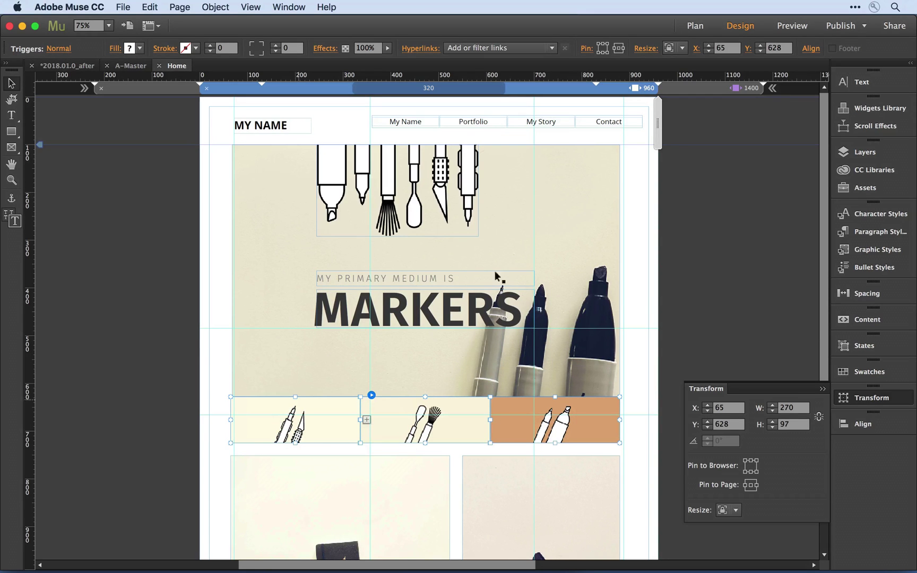
pyautogui.click(669, 48)
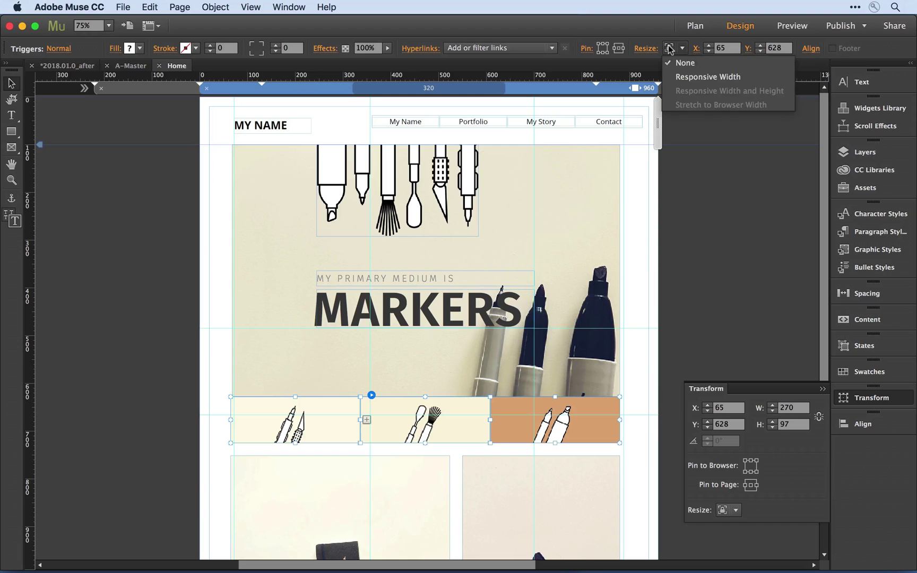
pyautogui.click(686, 77)
pyautogui.click(633, 184)
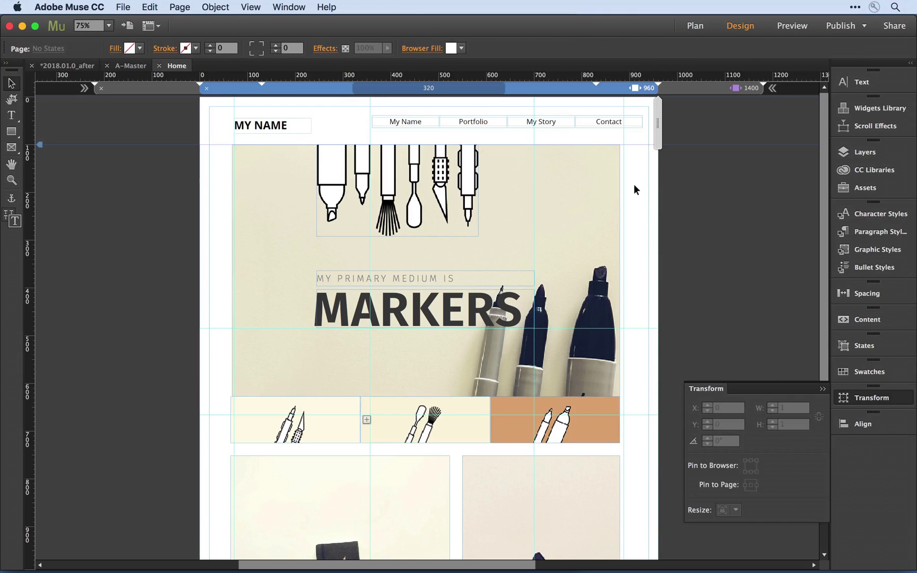
# Select all four text frames of the I AM MY NAME slide and centre their text
pyautogui.click(325, 414)
pyautogui.click(325, 414)
pyautogui.click(223, 215)
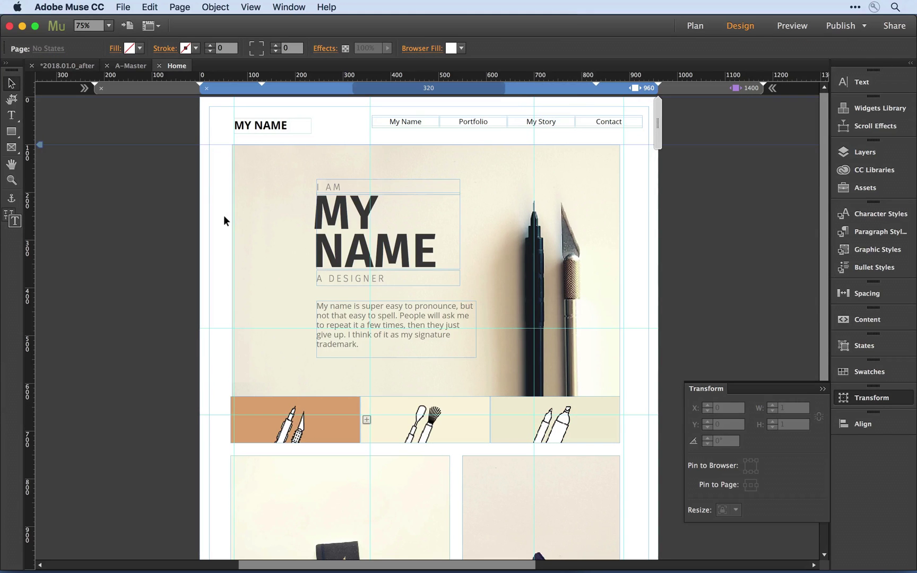
pyautogui.click(342, 193)
pyautogui.click(339, 190)
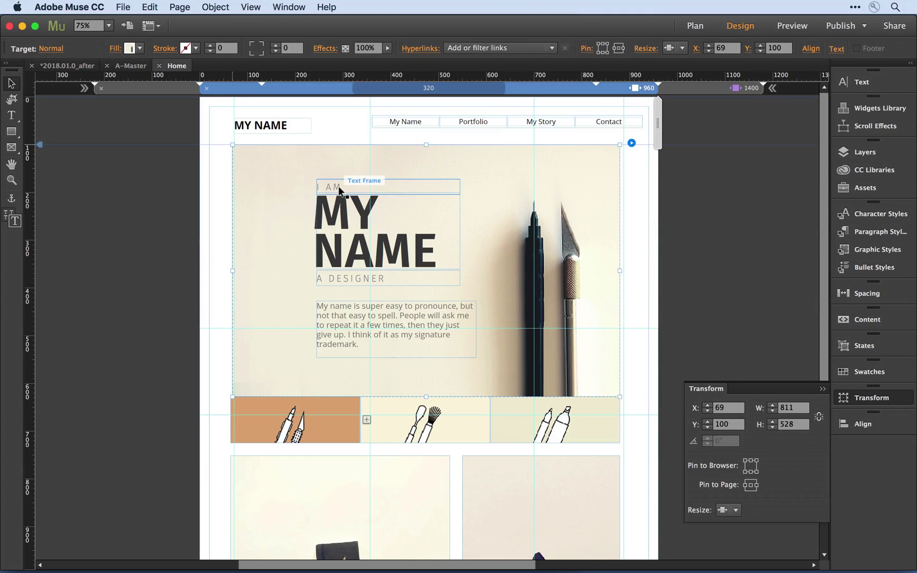
pyautogui.click(339, 190)
pyautogui.rightClick(339, 186)
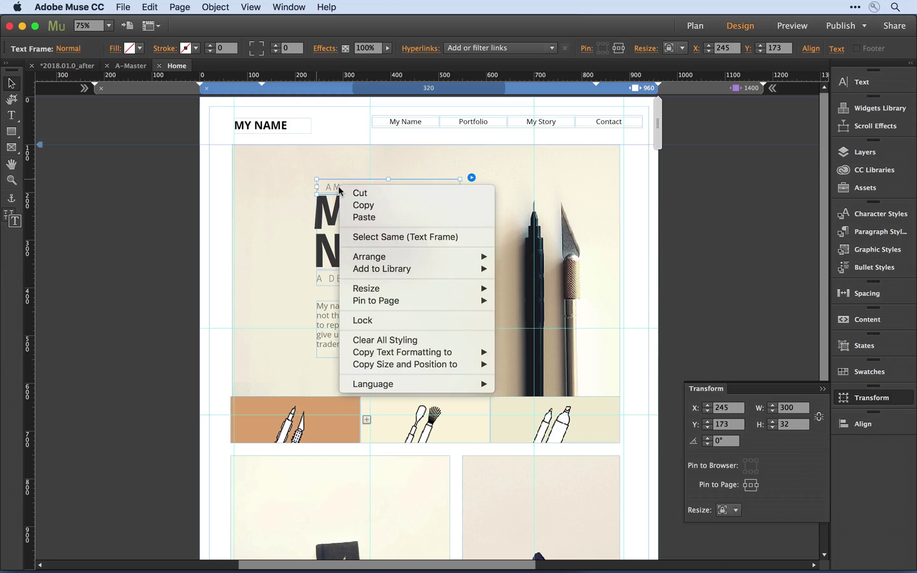
pyautogui.click(365, 240)
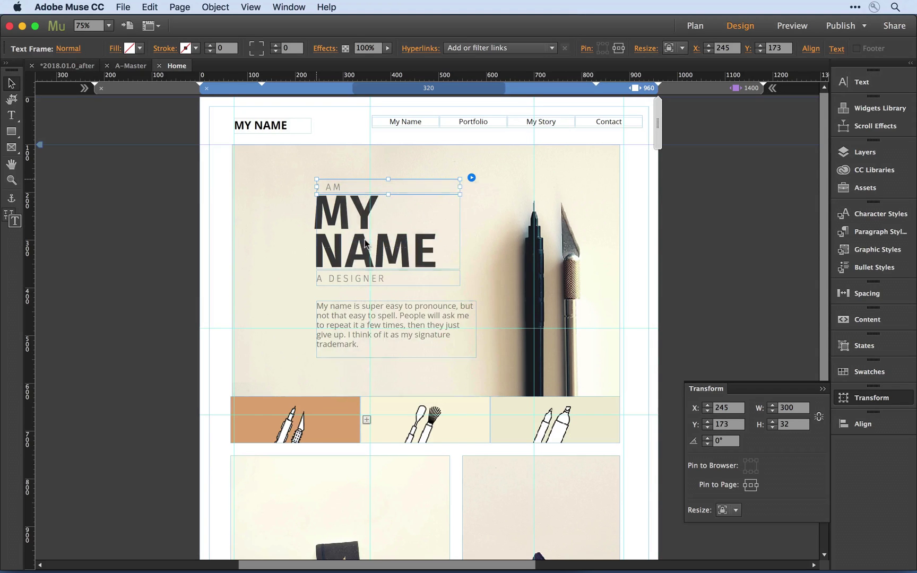
pyautogui.press('super+shift+c')
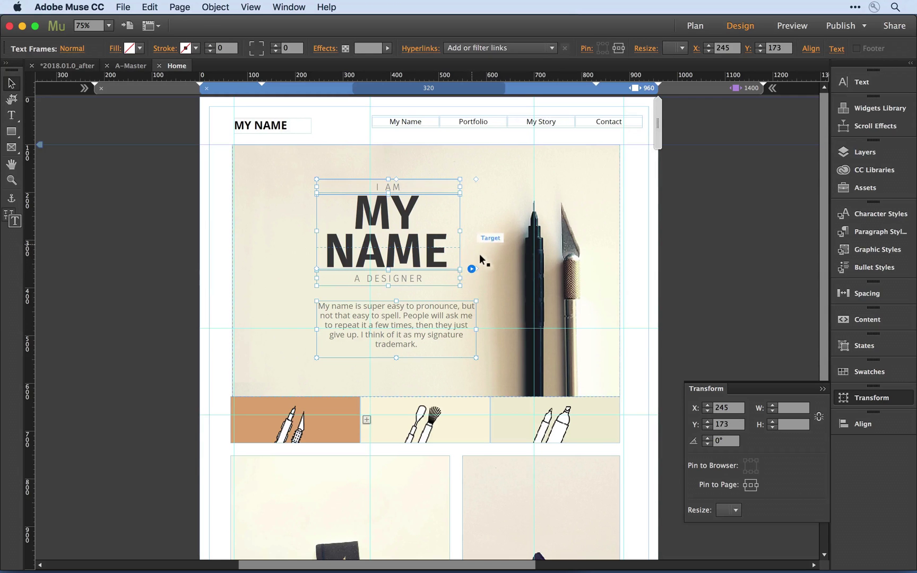
# Widen the text frames, align their horizontal centres, and centre them within the hero
pyautogui.moveTo(488, 267); pyautogui.dragTo(586, 265)
pyautogui.moveTo(455, 250); pyautogui.dragTo(438, 251)
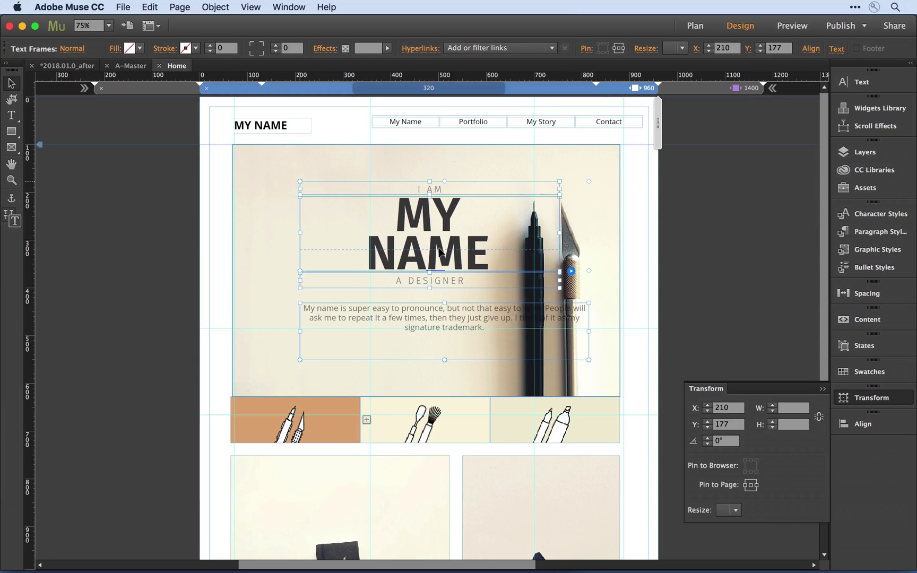
pyautogui.click(856, 425)
pyautogui.click(720, 444)
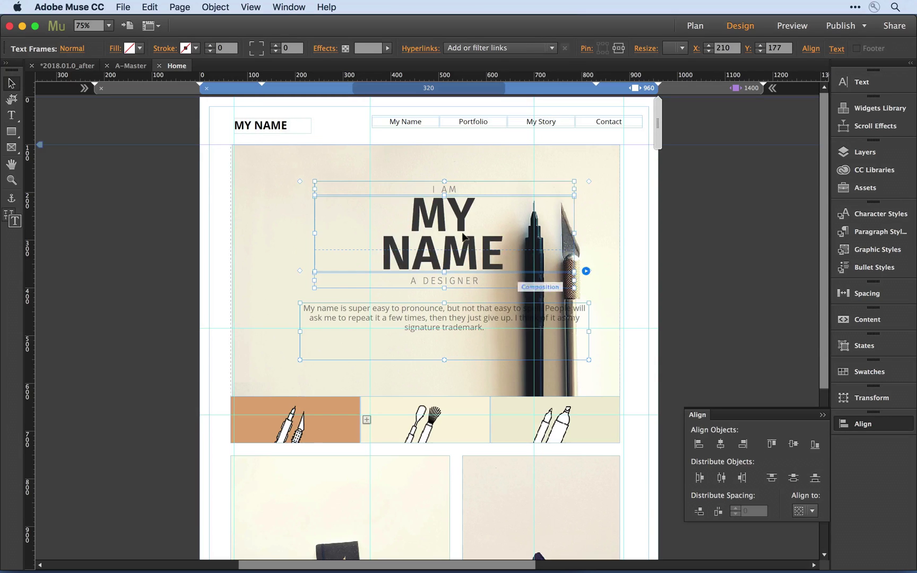
pyautogui.moveTo(450, 253); pyautogui.dragTo(434, 244)
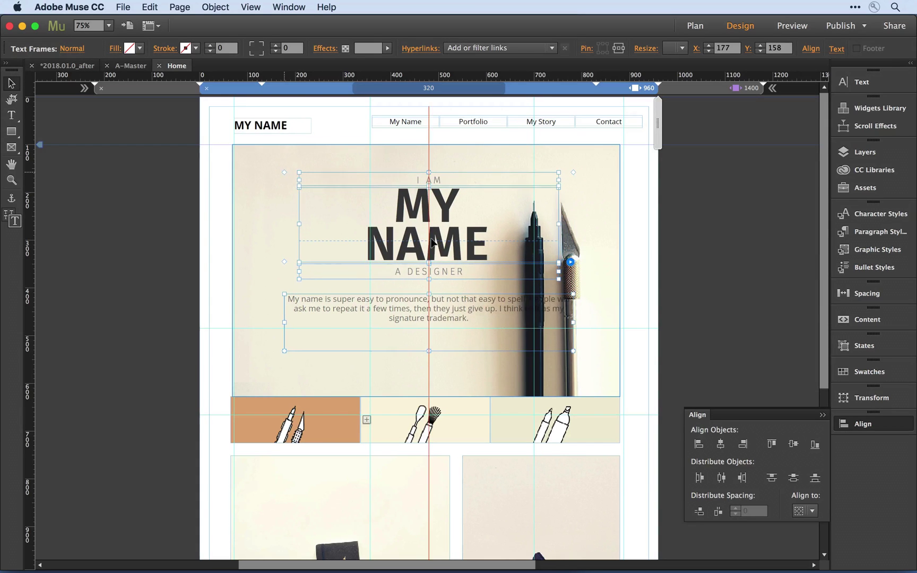
# On the PAINTING slide, centre SAMPLES under the text and raise both to Y 187
pyautogui.click(454, 429)
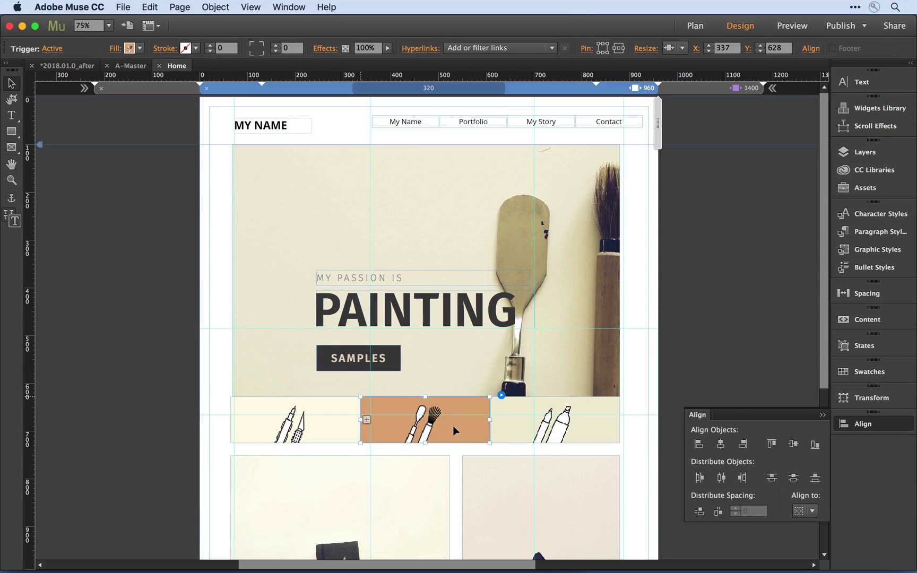
pyautogui.click(334, 276)
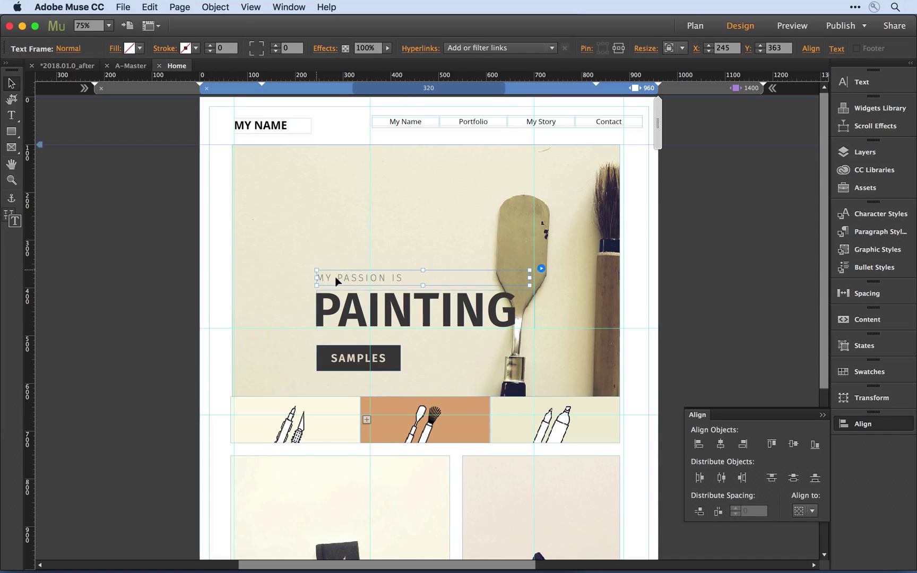
pyautogui.rightClick(335, 277)
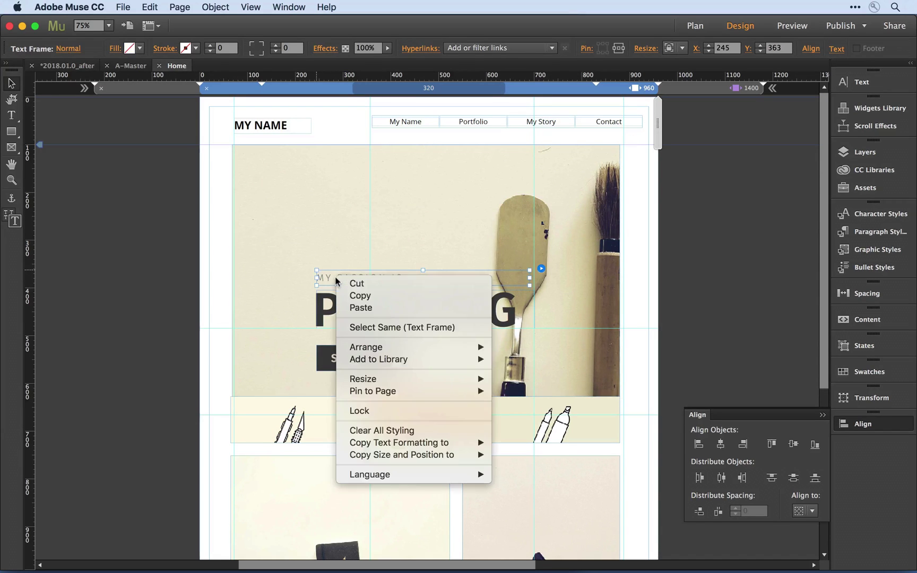
pyautogui.click(353, 327)
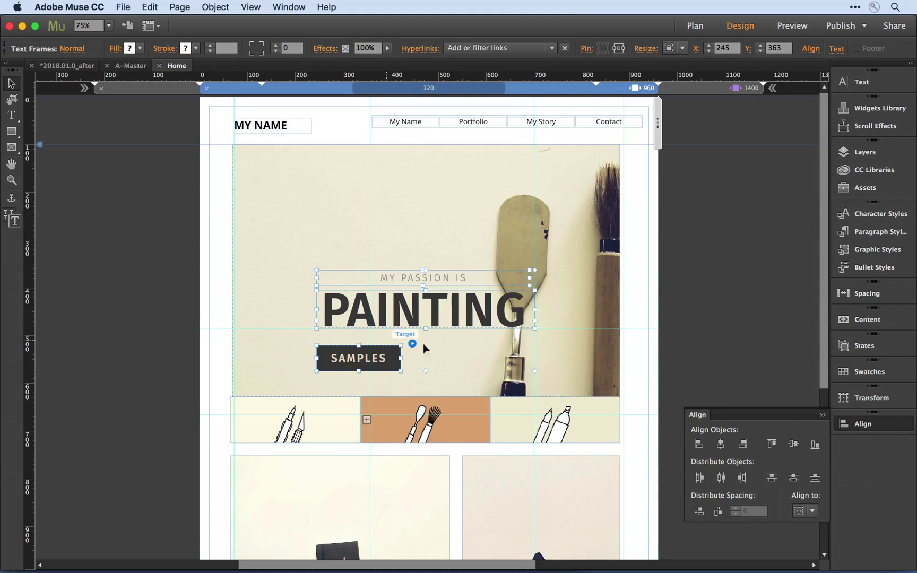
pyautogui.click(720, 443)
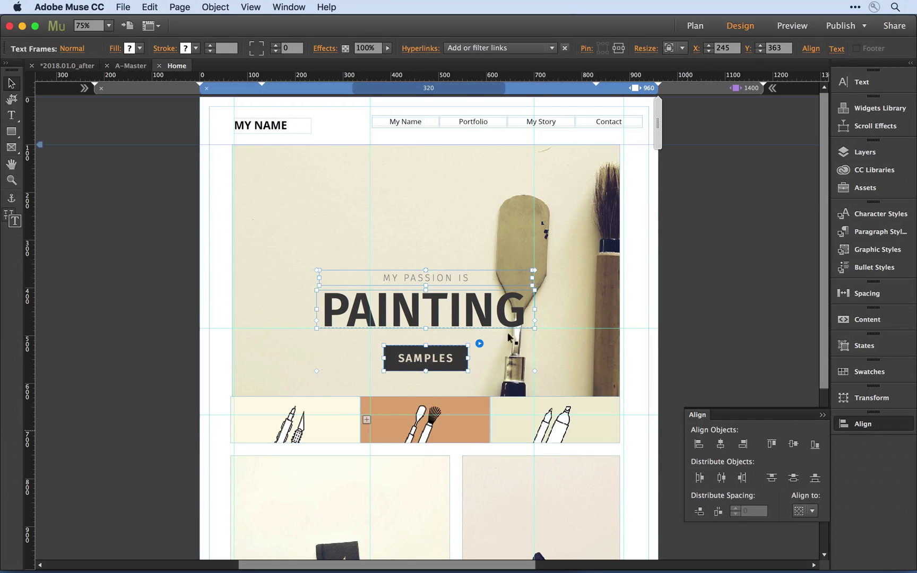
pyautogui.moveTo(454, 320); pyautogui.dragTo(458, 236)
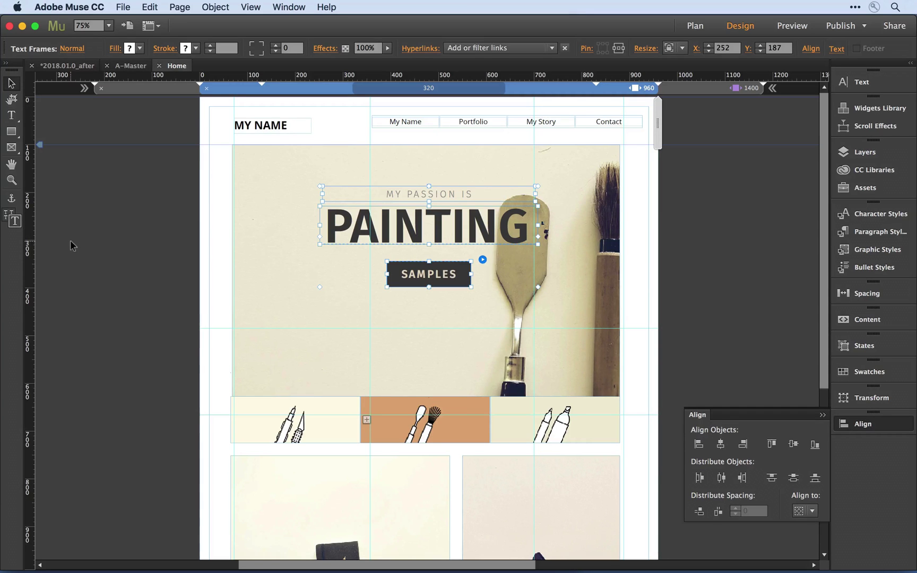
# On the MARKERS slide, move the pen icons image to the left
pyautogui.click(514, 414)
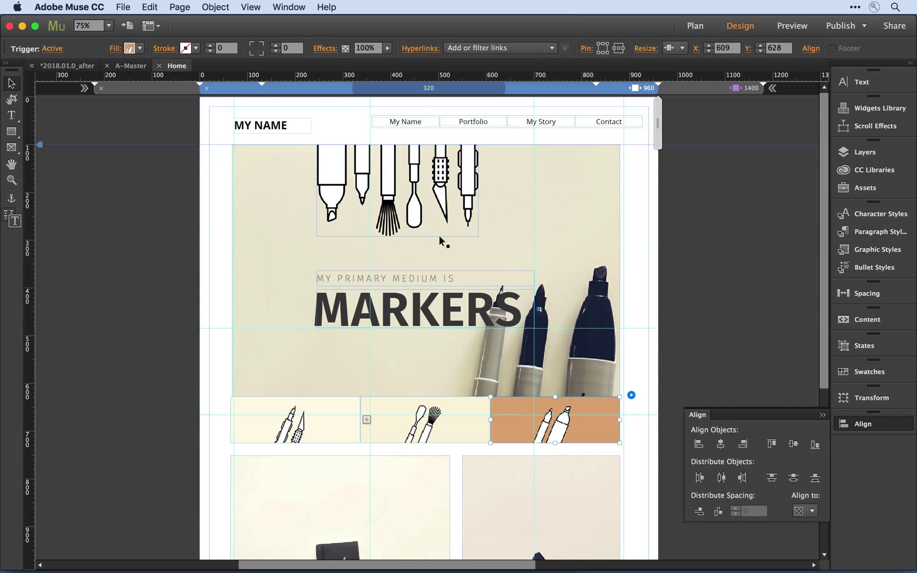
pyautogui.click(394, 166)
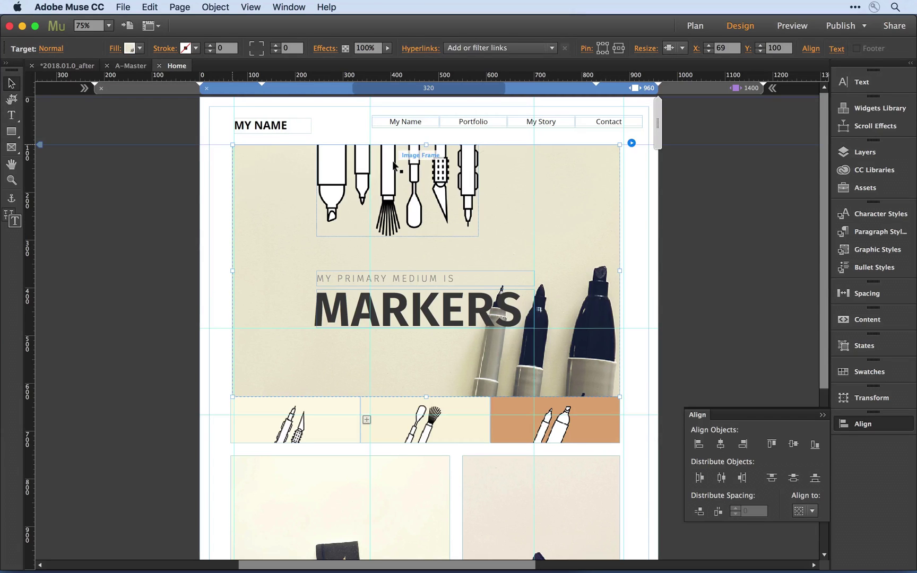
pyautogui.moveTo(394, 165); pyautogui.dragTo(316, 167)
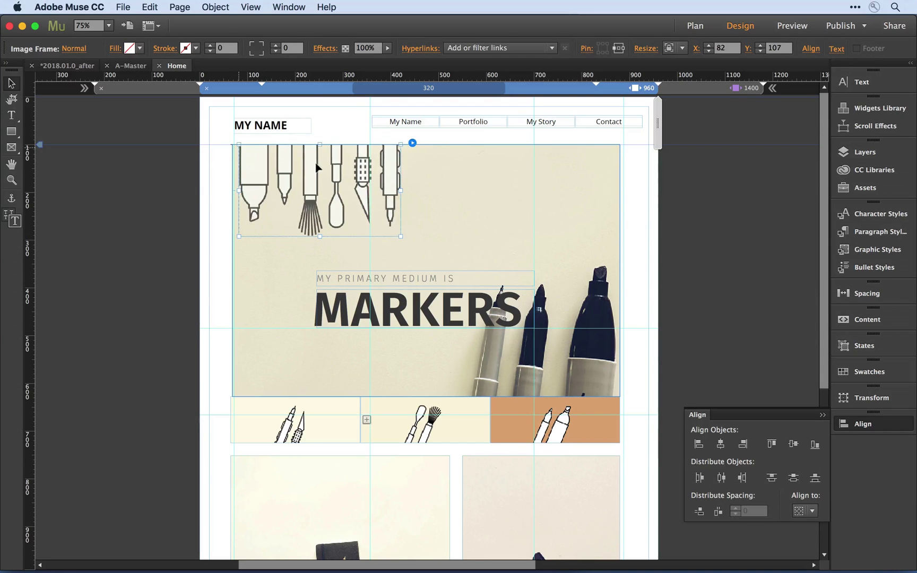
# Centre the MY PRIMARY MEDIUM IS MARKERS text and move it up to X 252, Y 304
pyautogui.click(418, 279)
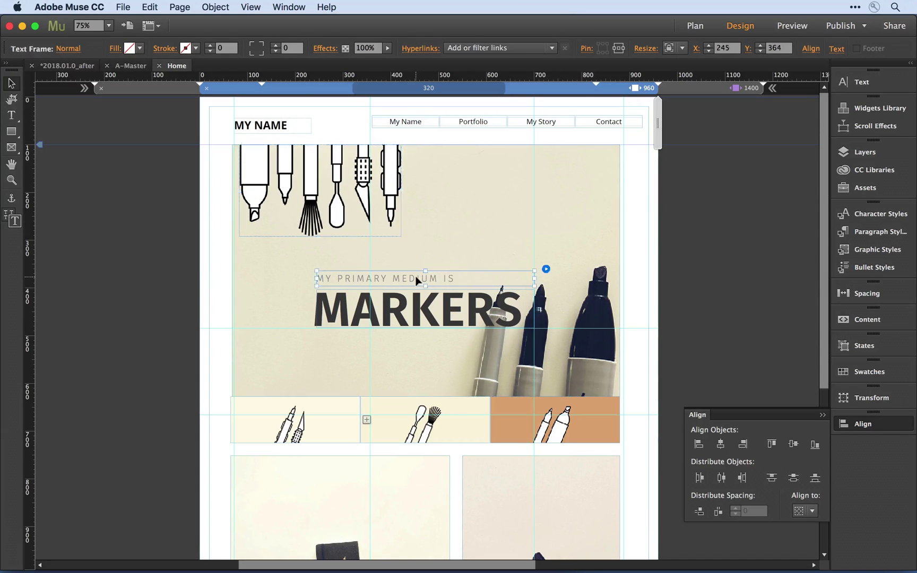
pyautogui.rightClick(418, 279)
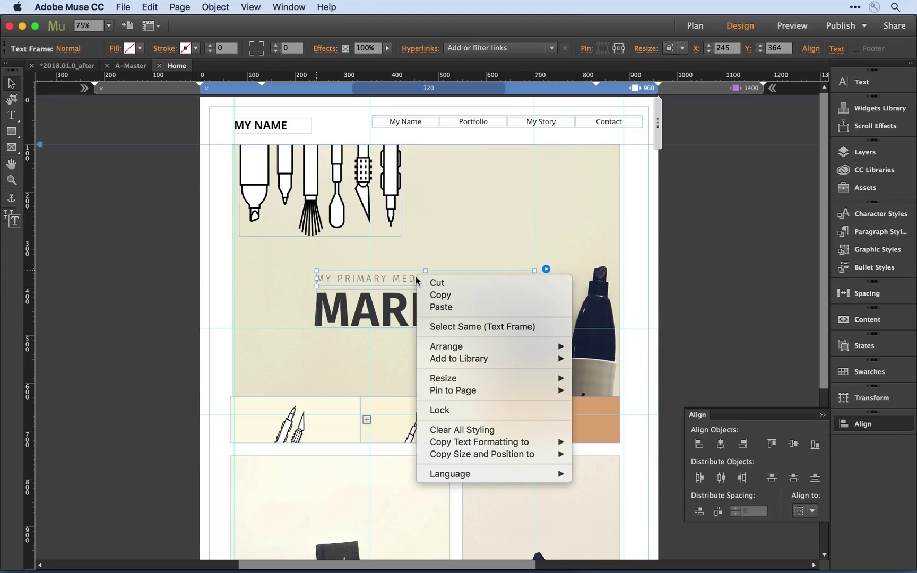
pyautogui.click(442, 324)
pyautogui.keyDown('shift'); pyautogui.click(441, 328); pyautogui.keyUp('shift')
pyautogui.press('super+shift+c')
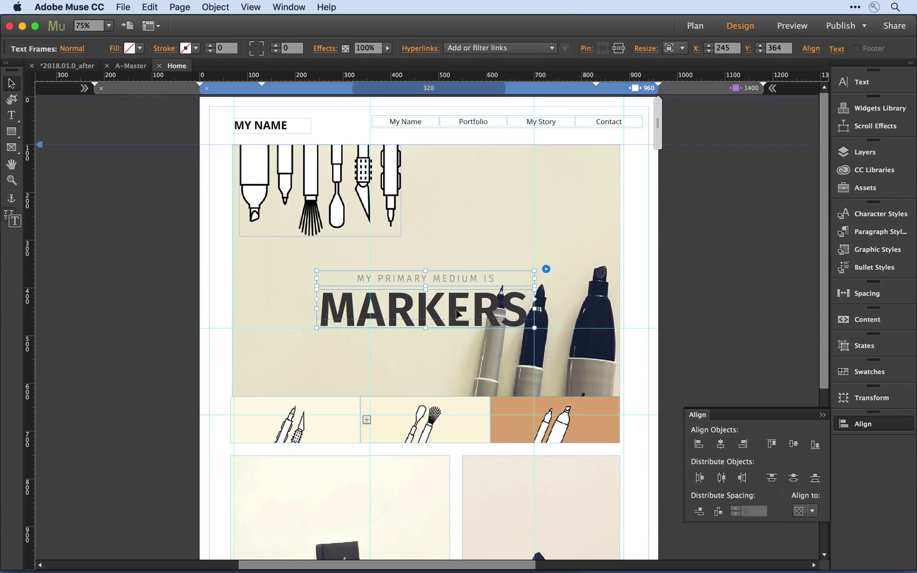
pyautogui.moveTo(461, 306); pyautogui.dragTo(461, 288)
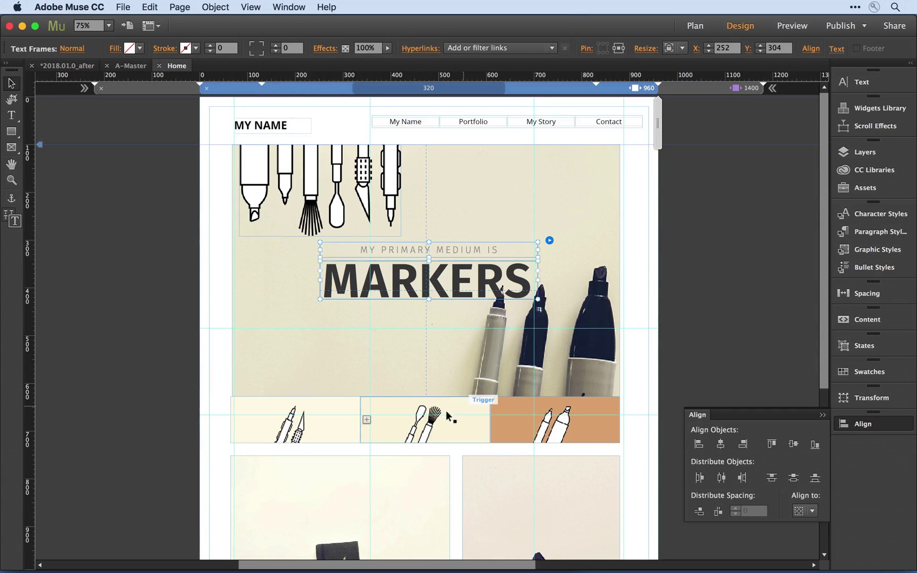
# On the PAINTING slide, select all its text frames with Select Same (Text Frame)
pyautogui.click(422, 417)
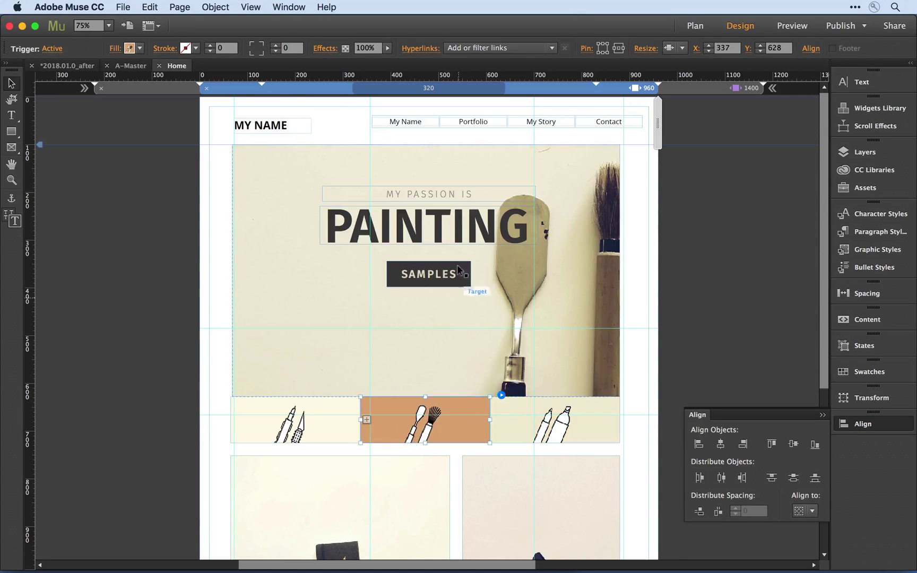
pyautogui.click(436, 188)
pyautogui.click(436, 188)
pyautogui.rightClick(436, 188)
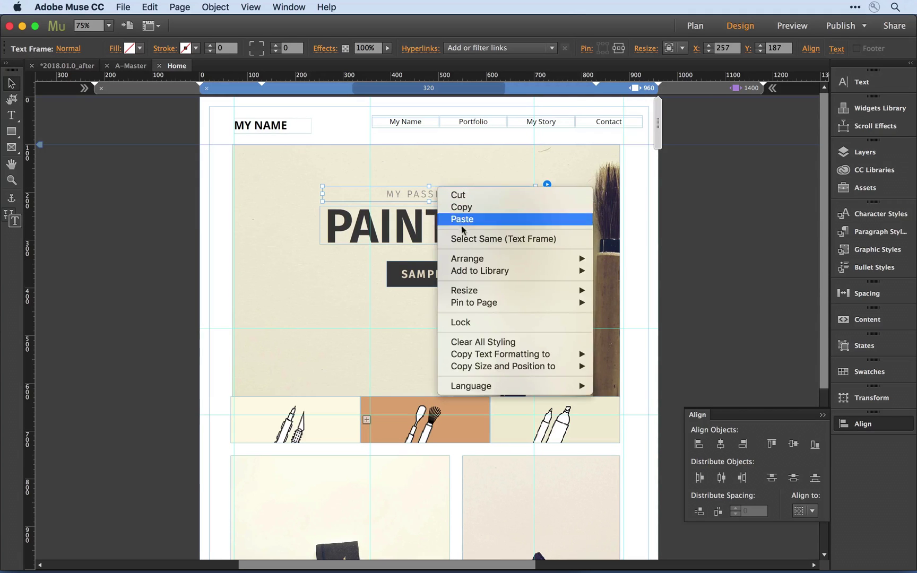
pyautogui.click(461, 239)
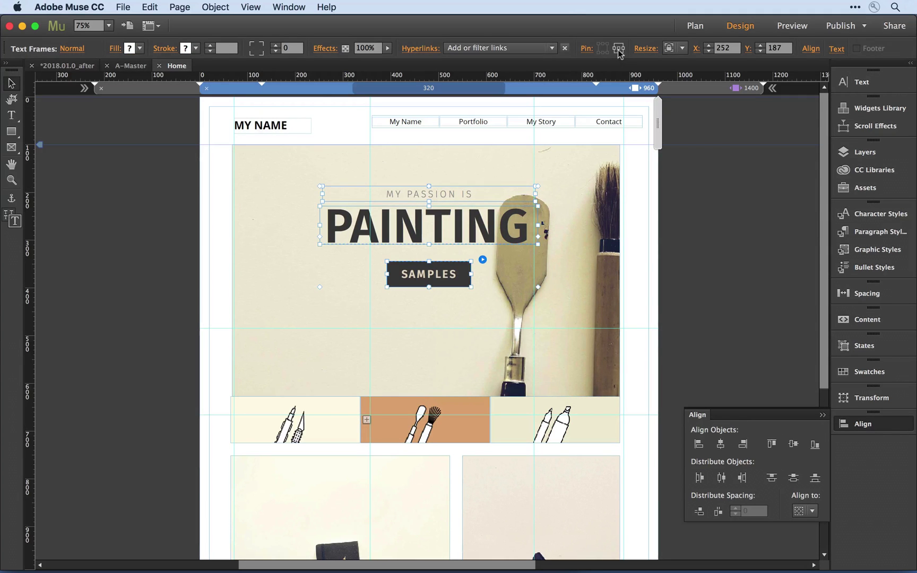
# On the MY NAME slide, select all four text frames via Select Same, then deselect
pyautogui.click(315, 420)
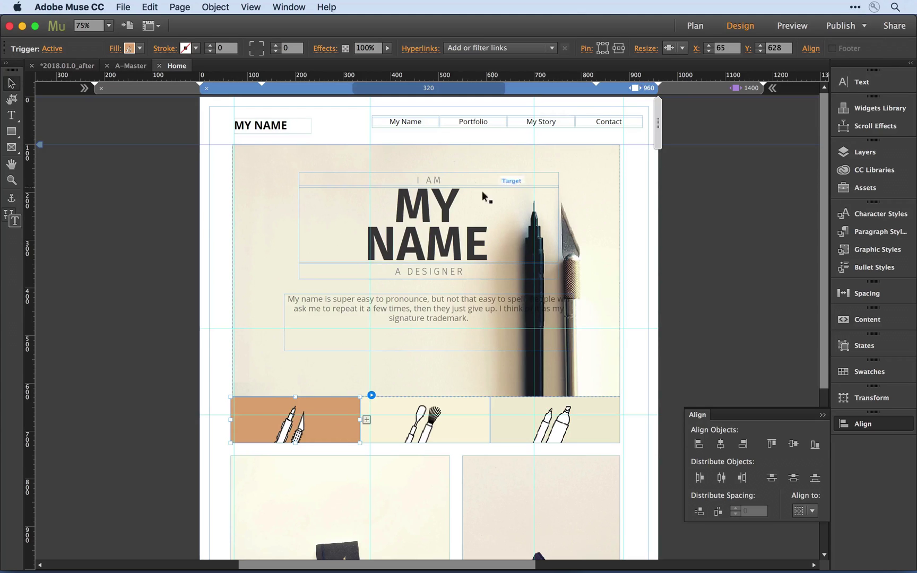
pyautogui.click(437, 179)
pyautogui.click(437, 179)
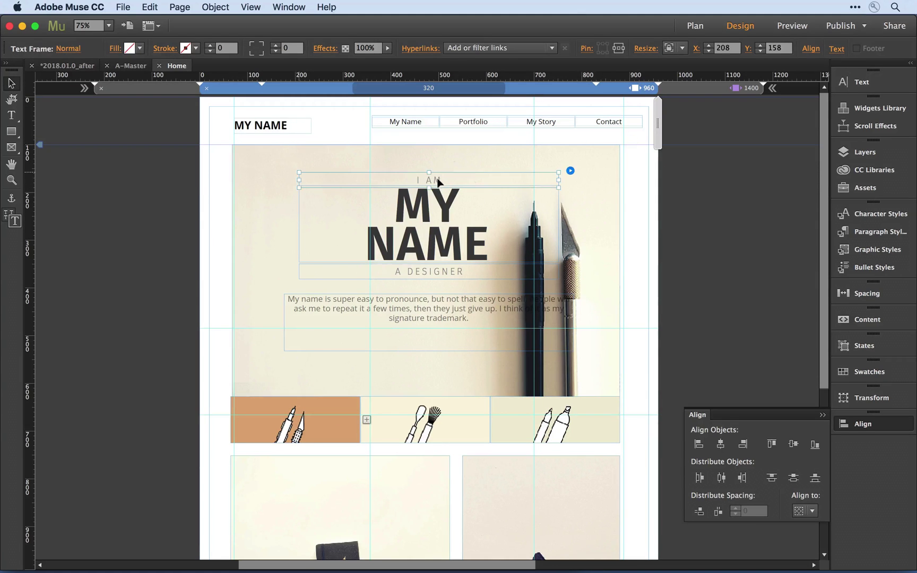
pyautogui.rightClick(437, 181)
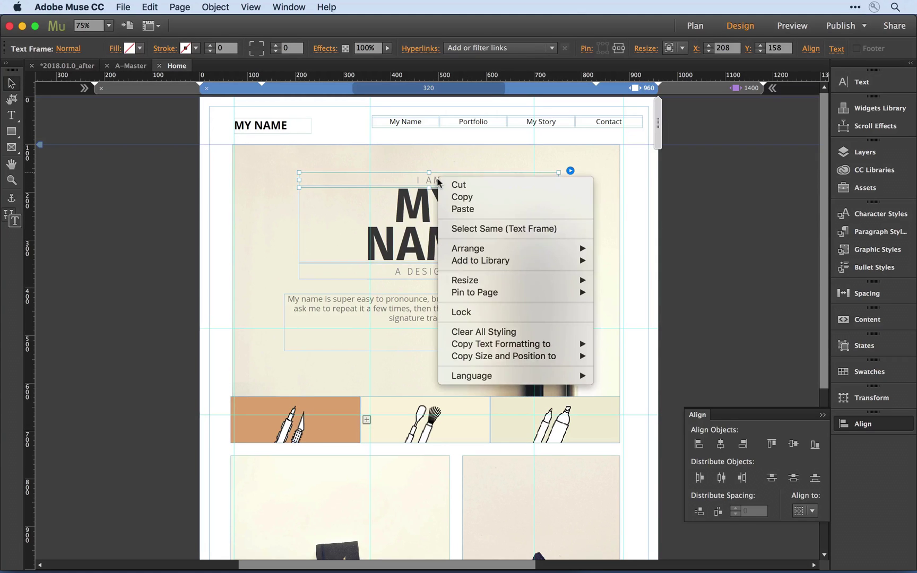
pyautogui.click(476, 234)
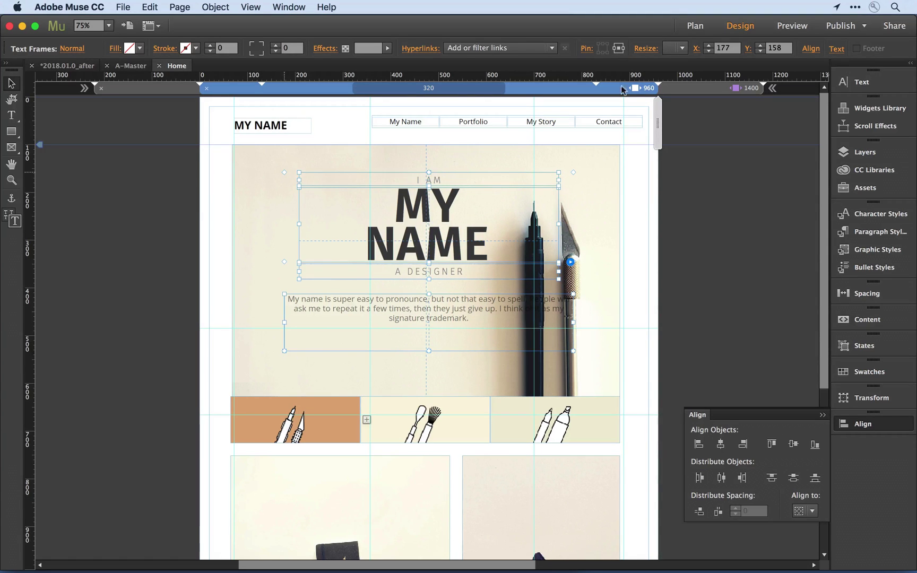
pyautogui.click(639, 212)
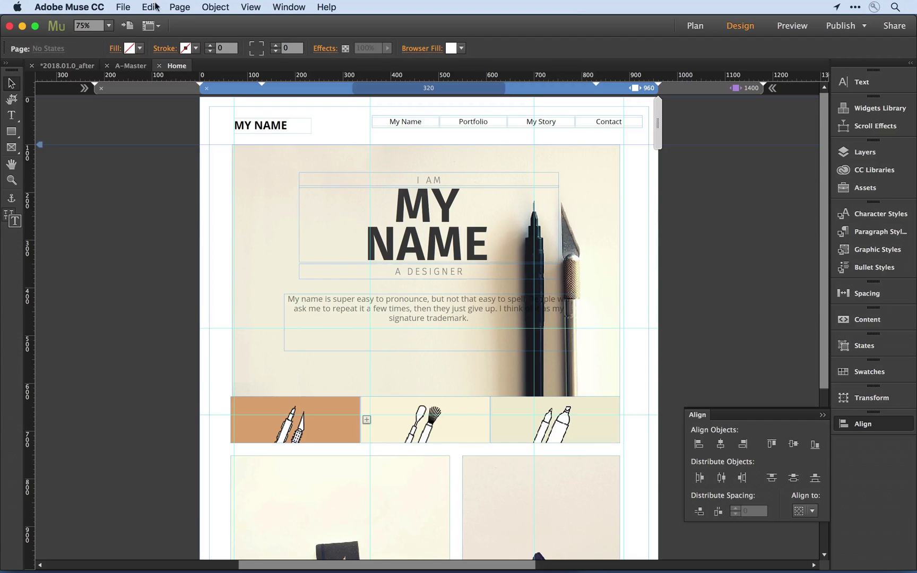
# Preview the Home page in the web browser from the File menu
pyautogui.click(122, 6)
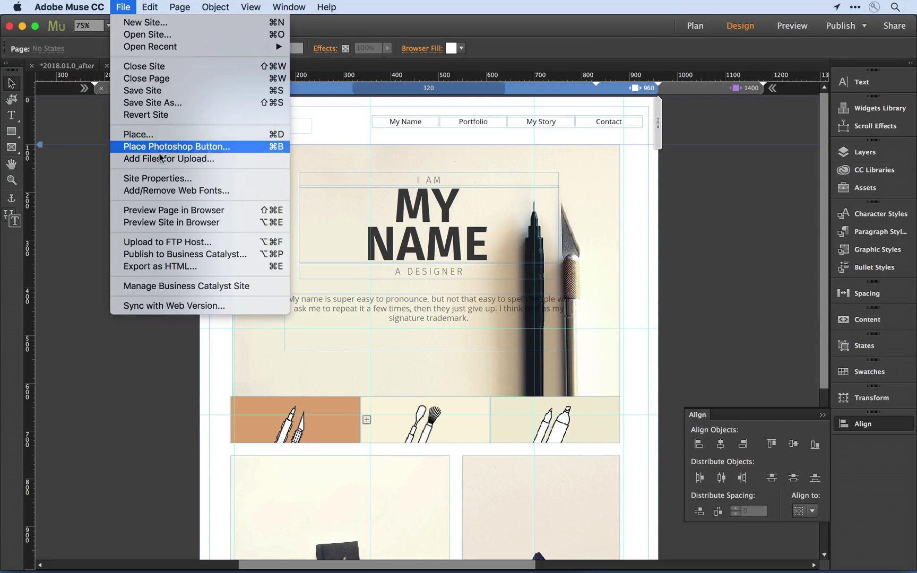
pyautogui.click(164, 210)
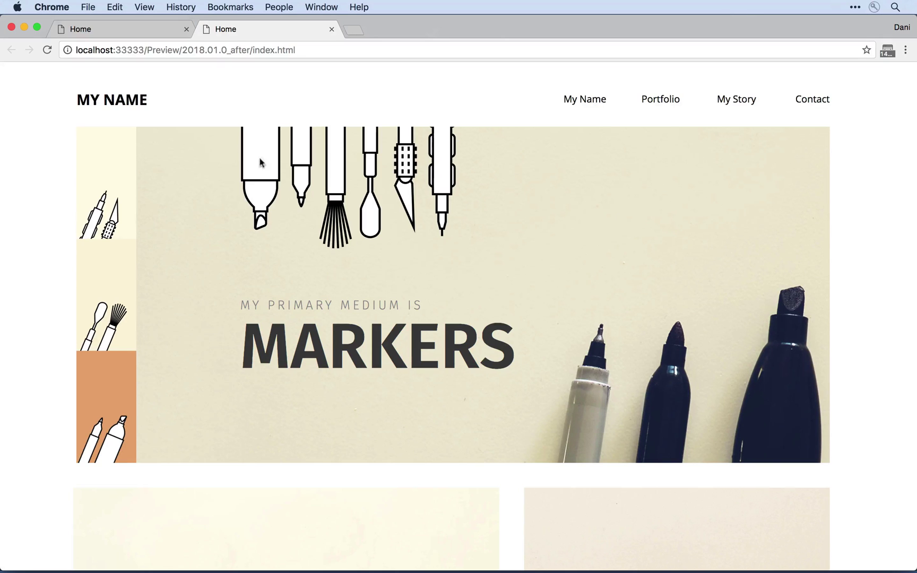
# Test the I AM MY NAME and PAINTING thumbnails, then narrow Chrome to tablet width
pyautogui.click(113, 167)
pyautogui.click(114, 290)
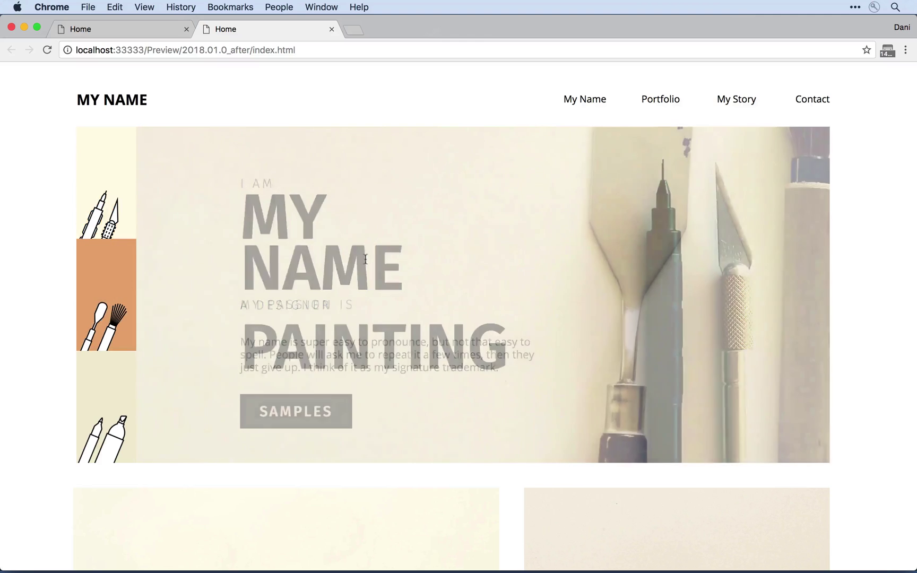
pyautogui.moveTo(857, 255); pyautogui.dragTo(587, 276)
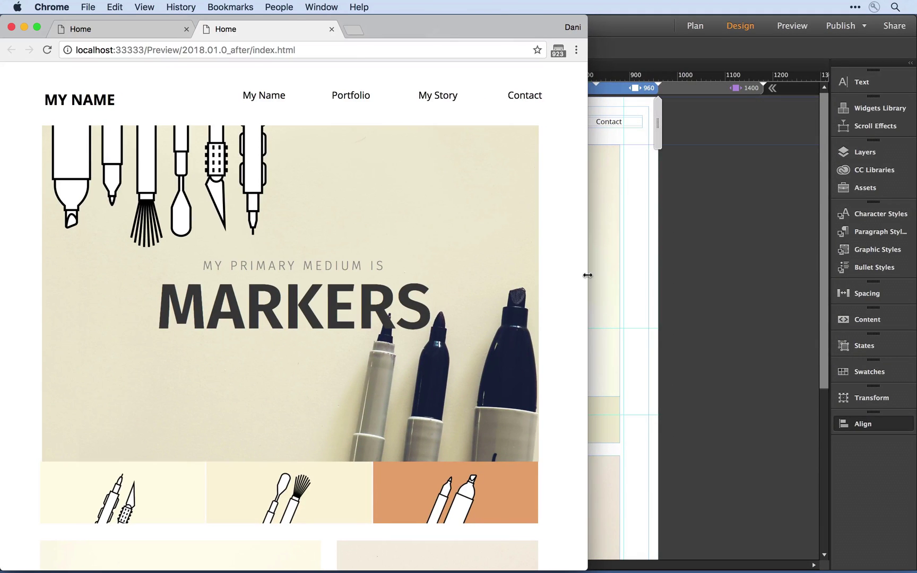
# At tablet width, switch slides via the bottom triggers, ending on PAINTING
pyautogui.click(318, 477)
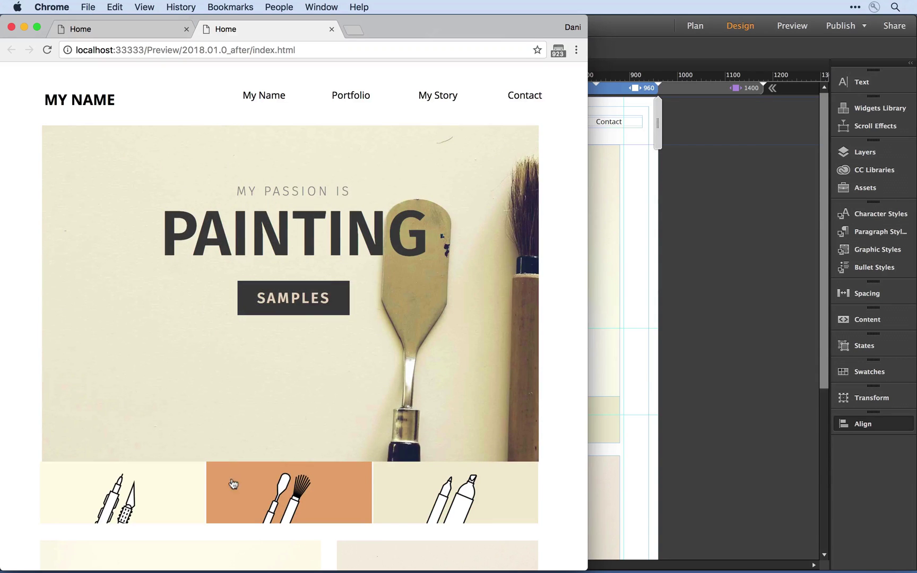
pyautogui.click(177, 478)
pyautogui.click(353, 488)
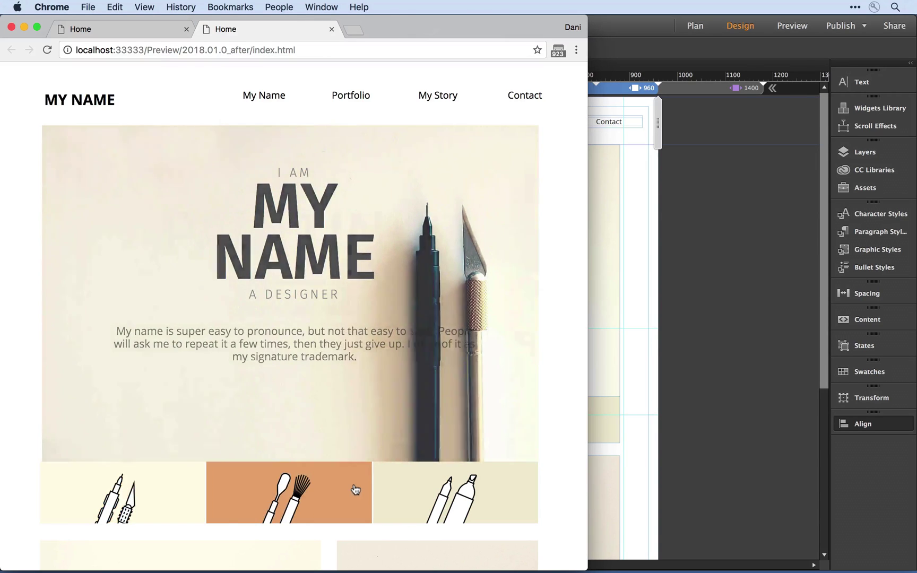